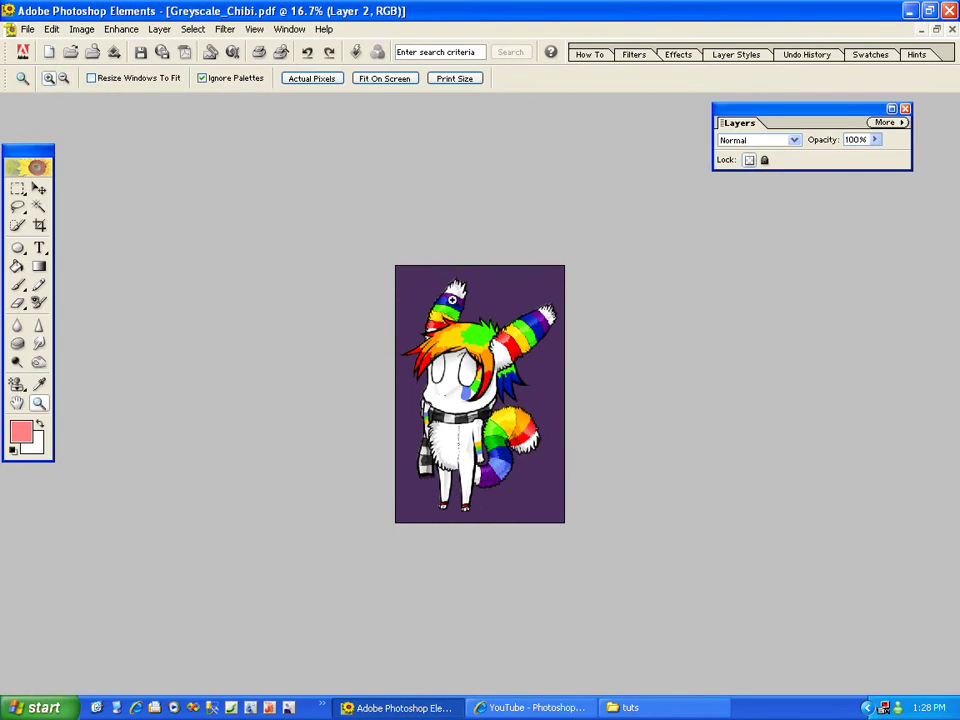
- Examine the character artwork up close and review its layer stack
click(557, 333)
drag(441, 365, 611, 612)
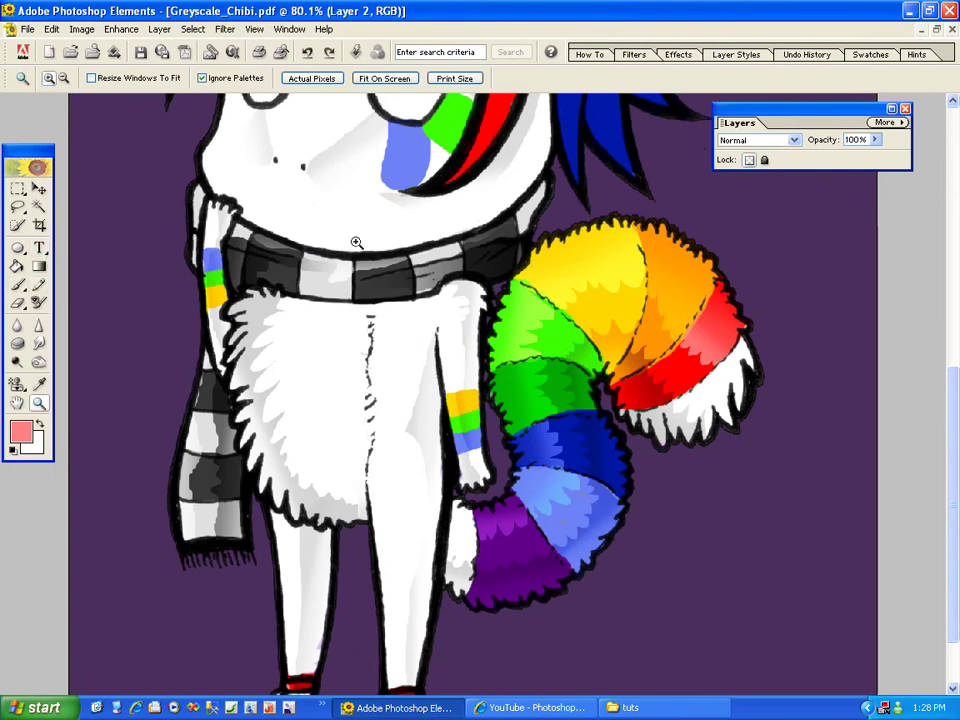
key(ctrl+minus)
key(ctrl+minus)
key(ctrl+minus)
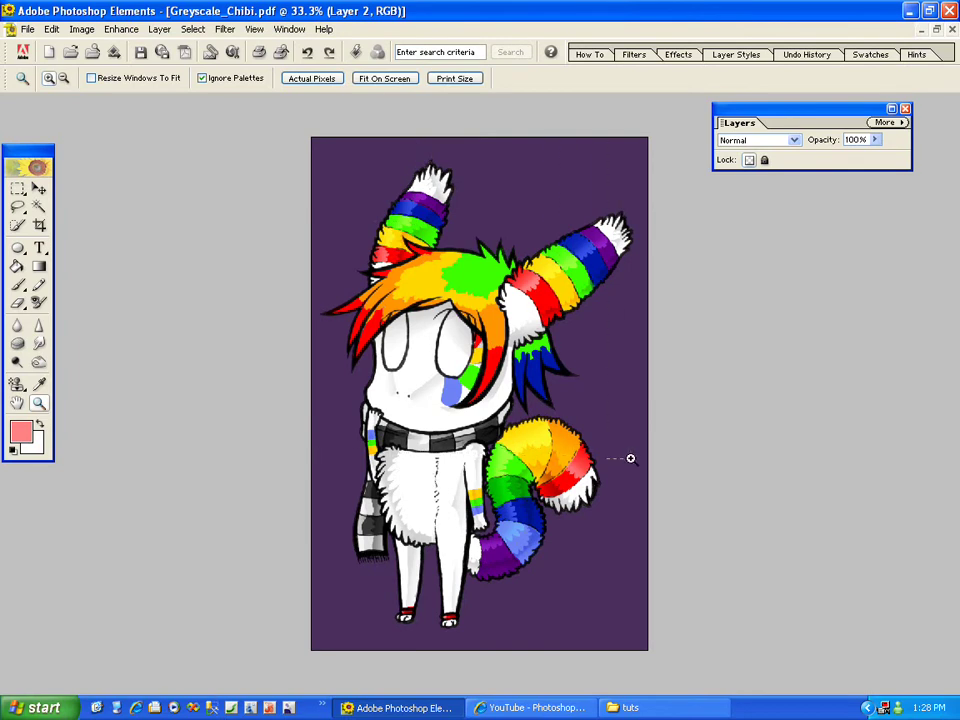
drag(608, 452, 608, 452)
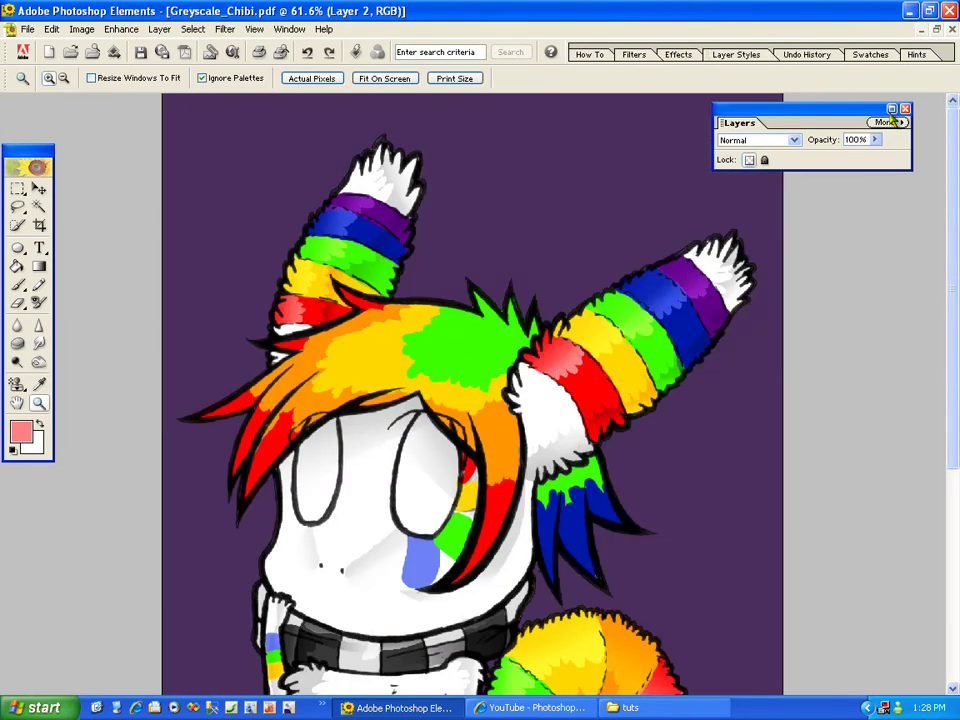
click(892, 110)
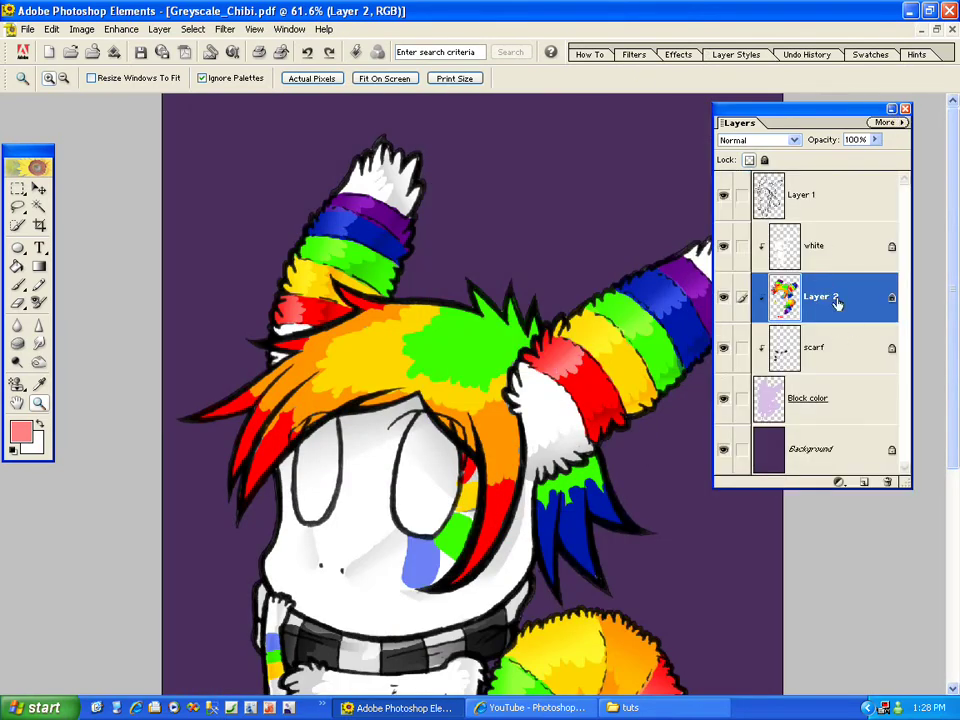
click(891, 109)
- Set up the Smudge tool with a 19 px brush in Normal mode
click(38, 343)
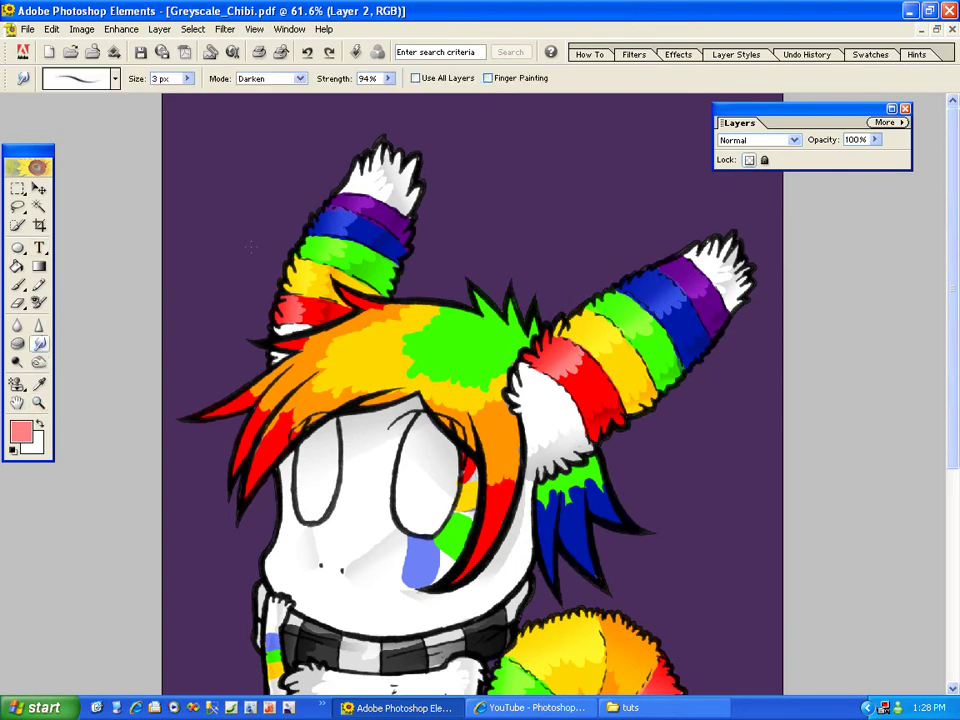
click(188, 78)
click(202, 96)
click(418, 233)
click(298, 78)
click(285, 91)
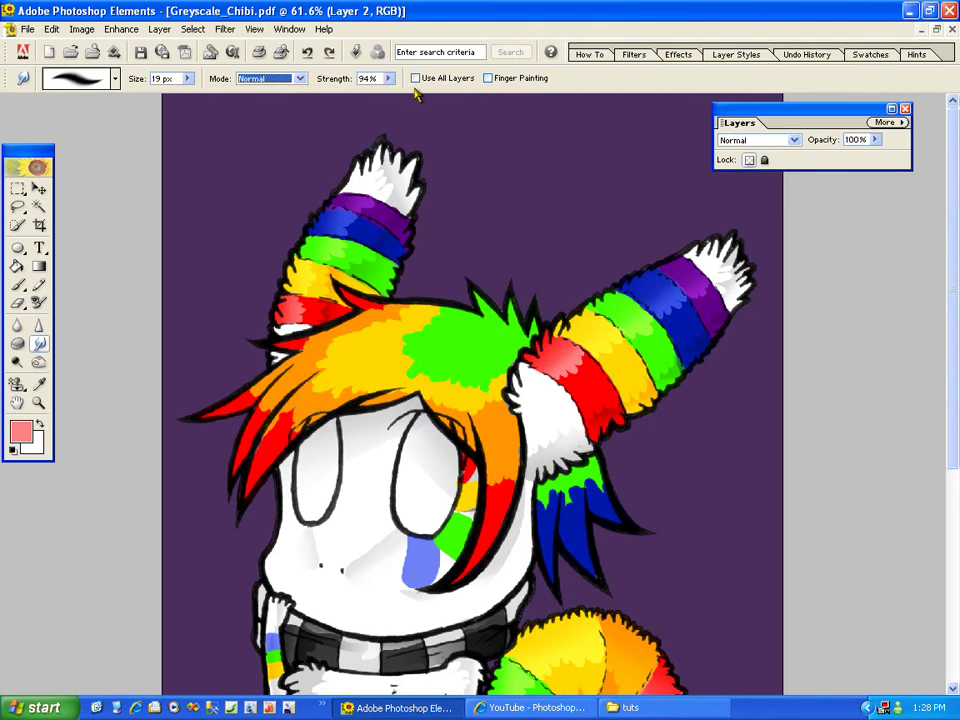
- Smudge the boundaries between the hair colors to blend them, in both the bangs and the blue-green back hair
click(409, 385)
drag(404, 355, 393, 352)
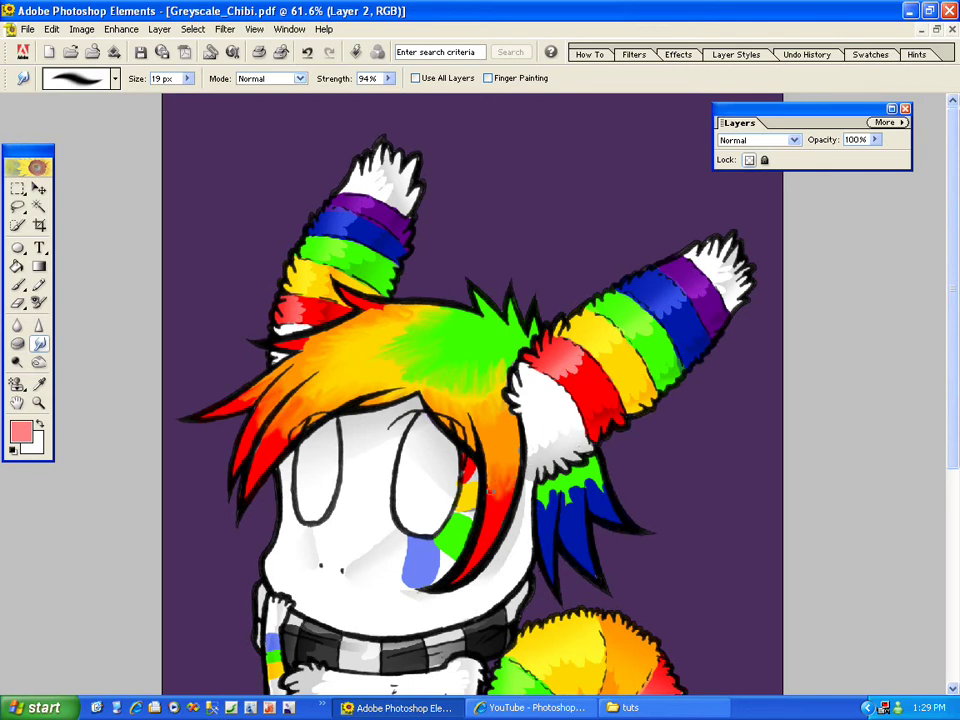
mouse_move(543, 505)
mouse_down()
mouse_move(590, 500)
mouse_move(597, 468)
mouse_up()
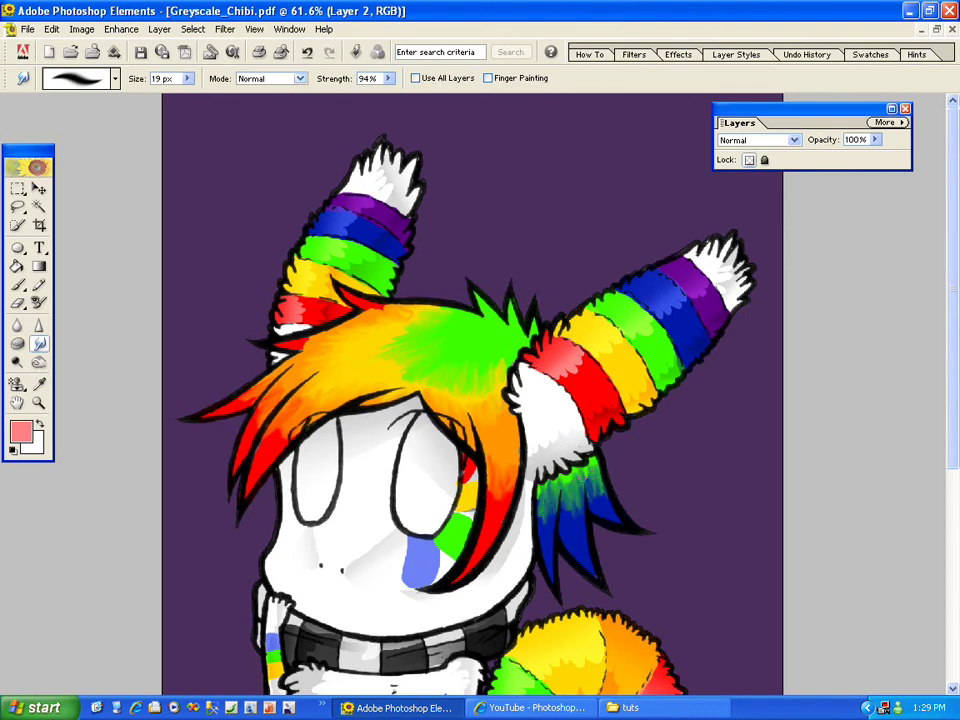
key(ctrl+minus)
key(ctrl+minus)
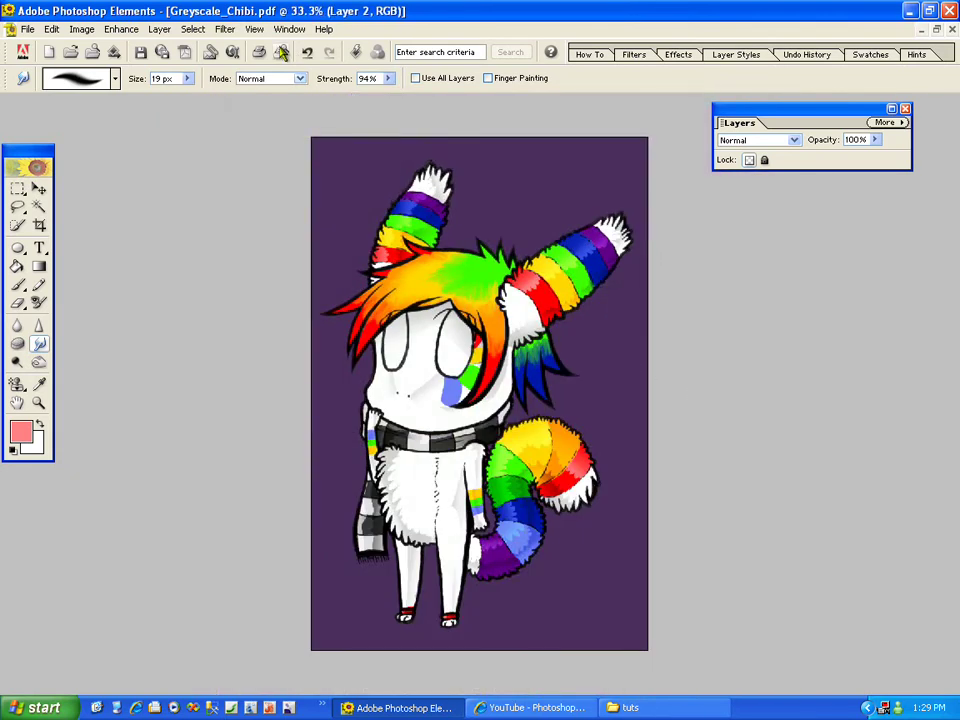
click(39, 403)
drag(359, 157, 610, 543)
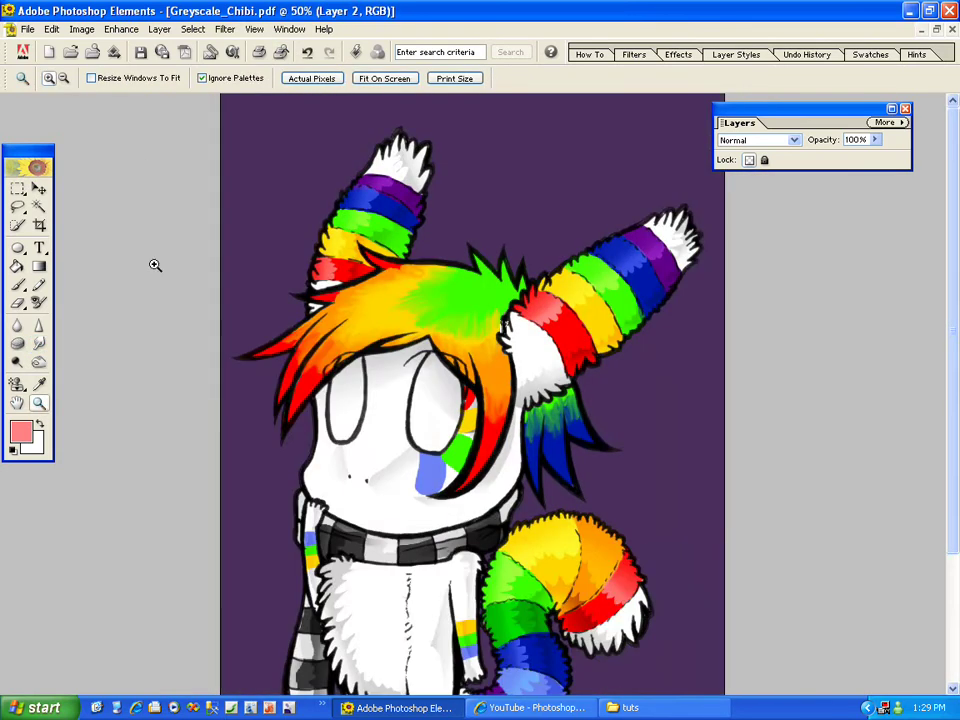
click(40, 343)
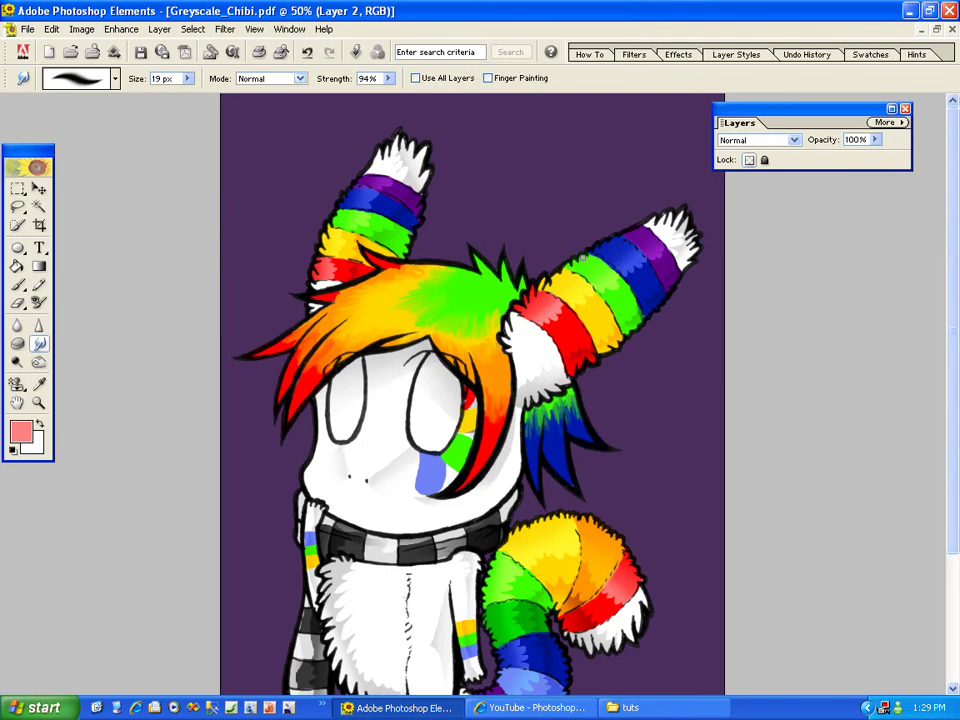
- Lasso the lower edge of the front left bang and shade it with a dark red gradient
key(z)
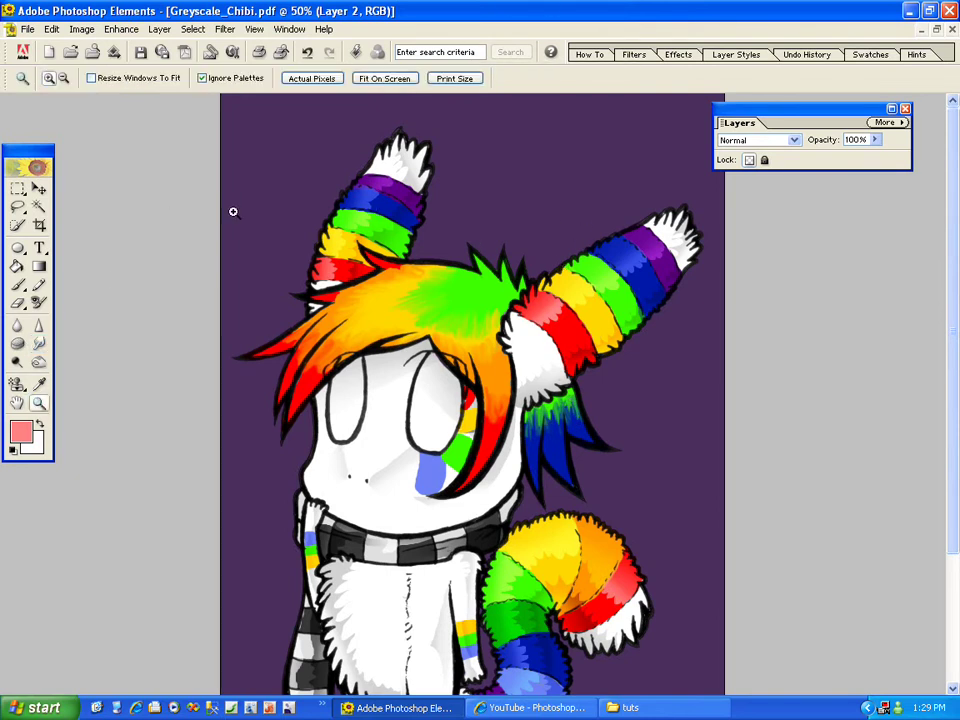
click(374, 389)
key(l)
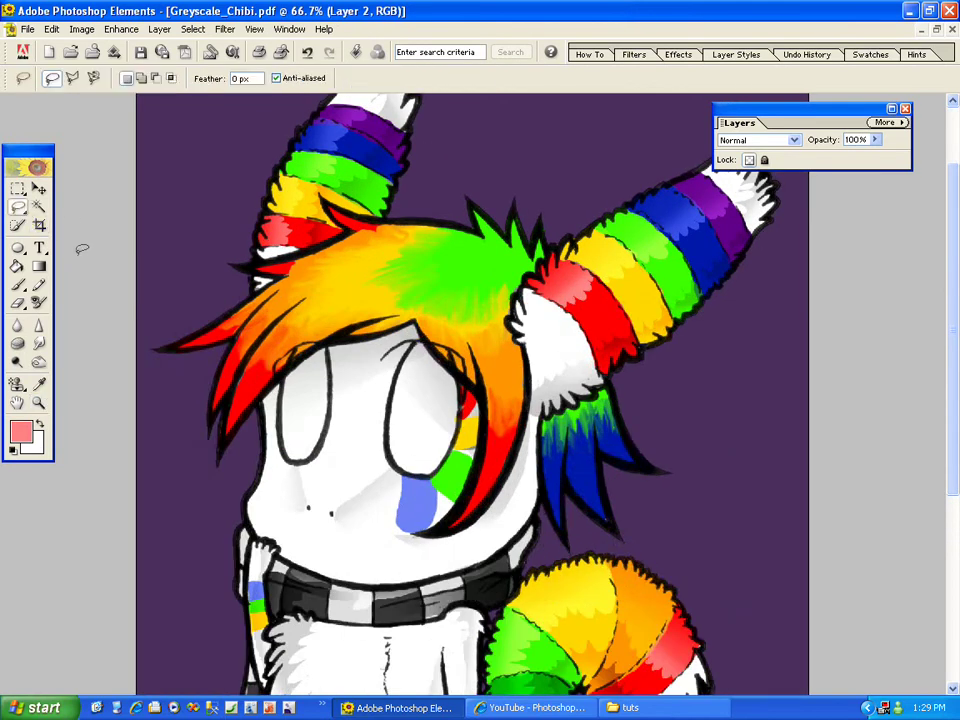
key(i)
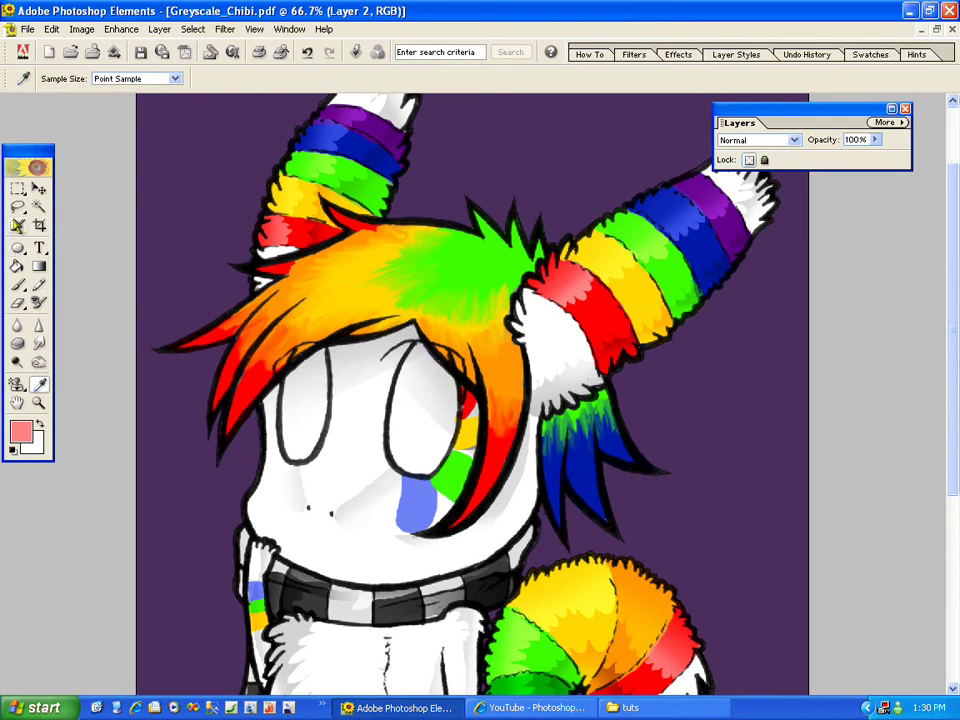
key(l)
mouse_move(252, 383)
mouse_down()
mouse_move(273, 361)
mouse_move(342, 325)
mouse_move(284, 364)
mouse_move(222, 432)
mouse_move(246, 388)
mouse_move(338, 318)
mouse_move(224, 444)
mouse_up()
click(105, 285)
click(39, 267)
click(22, 431)
click(624, 319)
click(782, 214)
drag(294, 390, 268, 382)
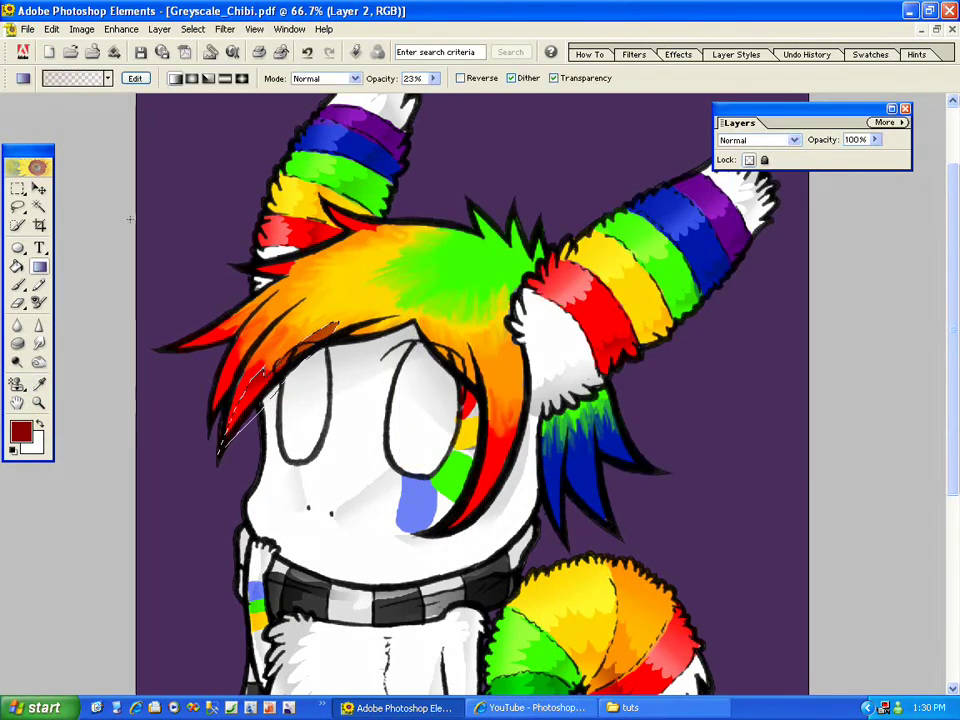
- Lasso the edge of the narrow middle strand in the left bangs and shade it with the dark red gradient
click(18, 207)
click(248, 281)
mouse_move(217, 404)
mouse_down()
mouse_move(246, 336)
mouse_move(284, 301)
mouse_move(319, 288)
mouse_move(282, 314)
mouse_up()
mouse_move(227, 385)
mouse_down()
mouse_move(201, 449)
mouse_move(214, 414)
mouse_up()
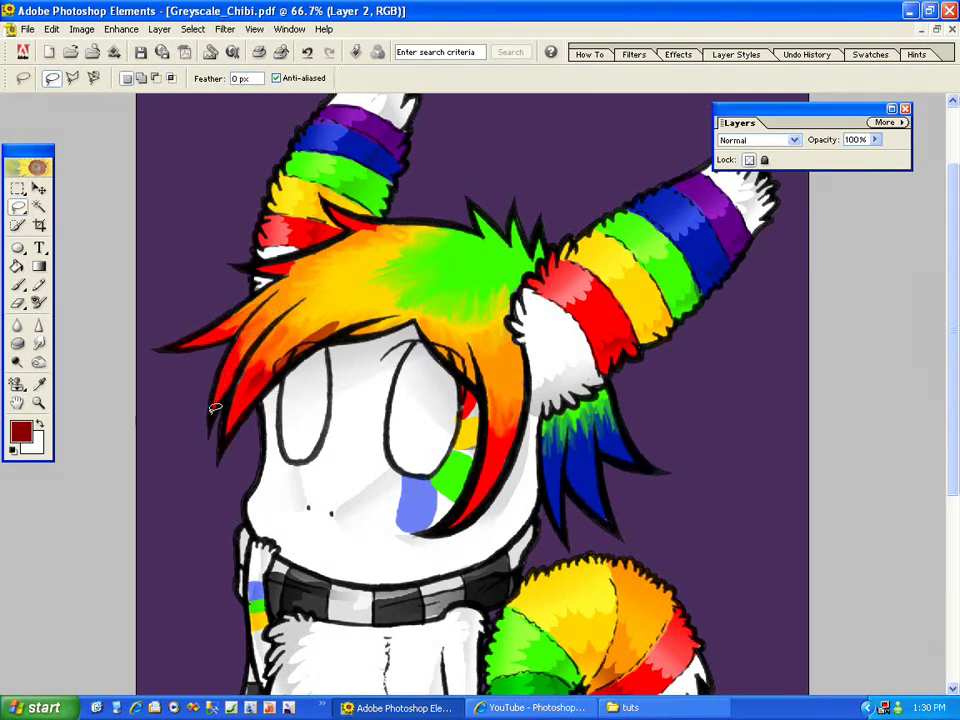
drag(322, 276, 214, 400)
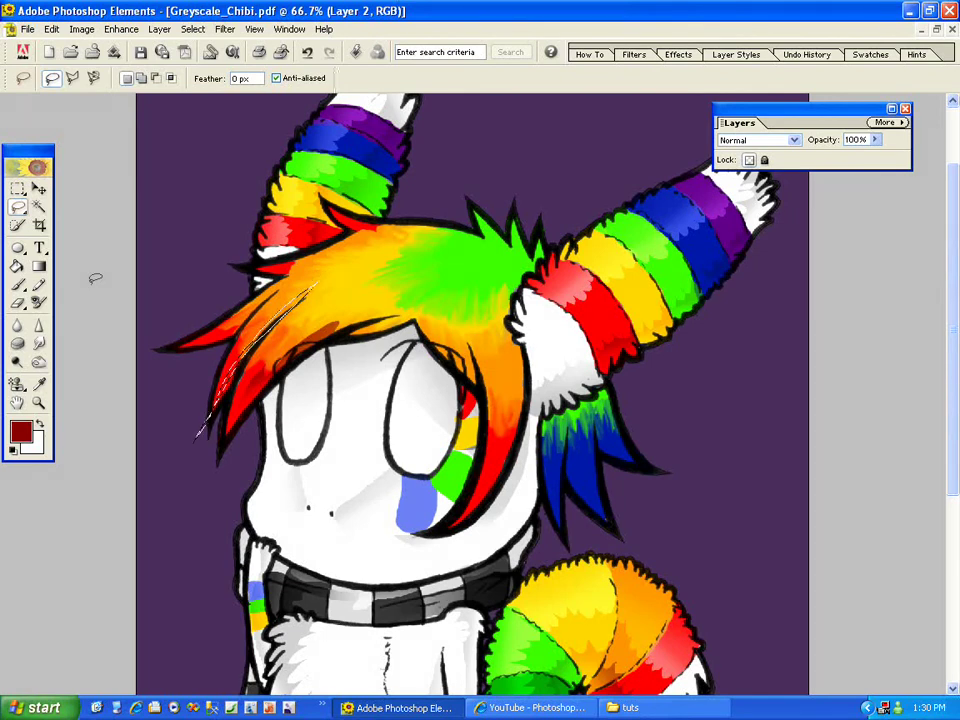
click(39, 266)
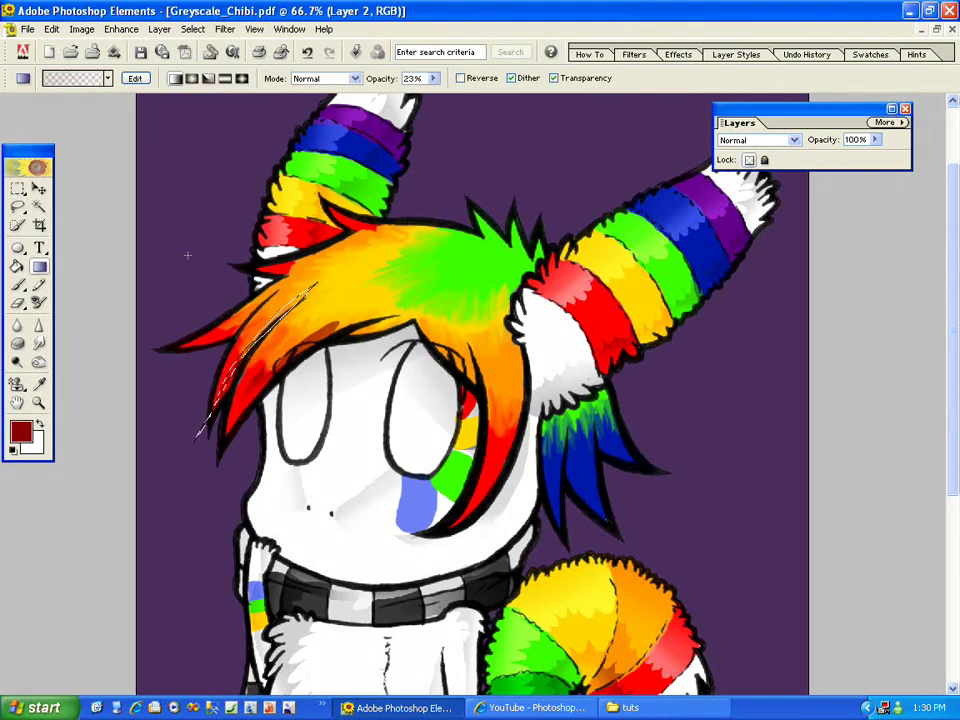
- Shade the outermost left hair strand with the dark red gradient inside a lasso selection, and clear the selection
key(l)
click(225, 261)
mouse_move(191, 338)
mouse_down()
mouse_move(311, 271)
mouse_move(182, 343)
mouse_move(142, 353)
mouse_up()
key(g)
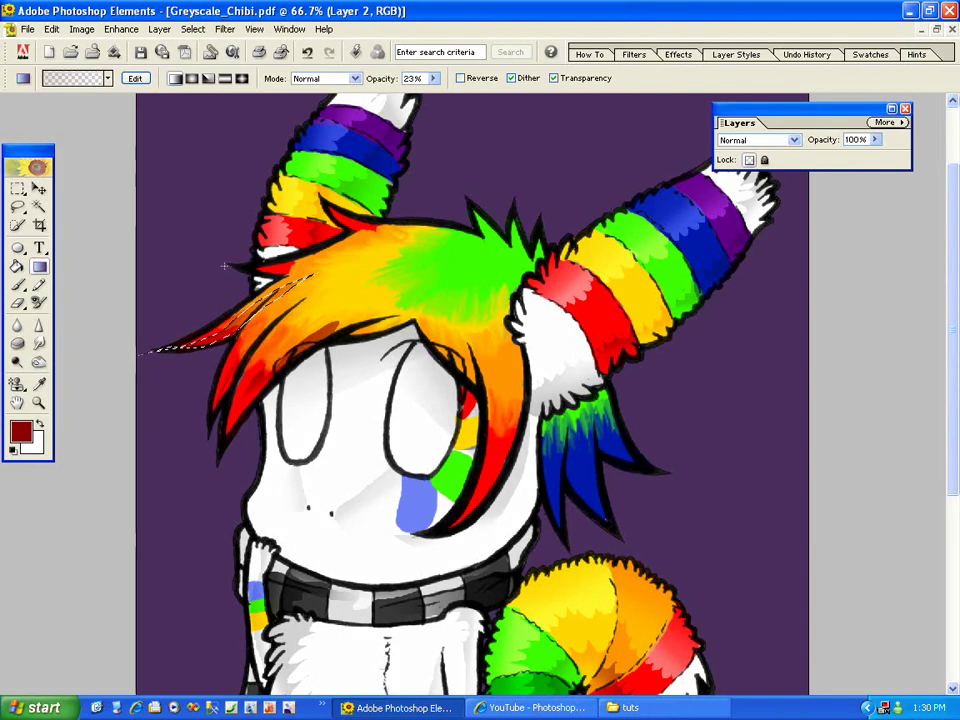
key(l)
click(192, 29)
click(208, 61)
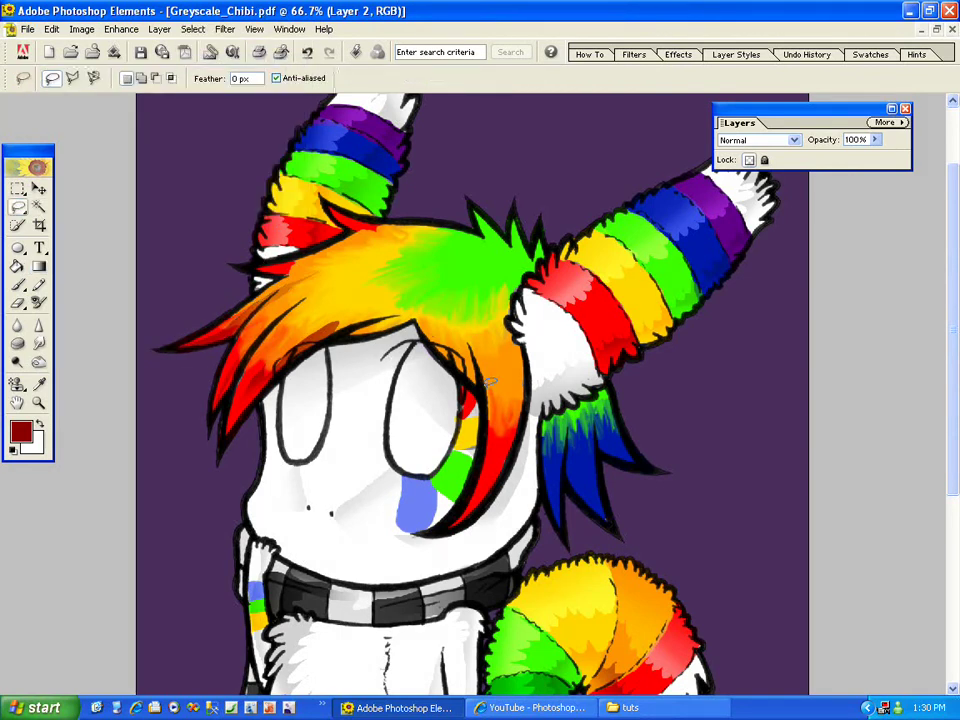
- Lasso a thin shadow where the bangs part above the right eye and fill it with the dark red gradient
mouse_move(449, 321)
mouse_down()
mouse_move(485, 393)
mouse_move(448, 320)
mouse_up()
click(17, 266)
click(38, 266)
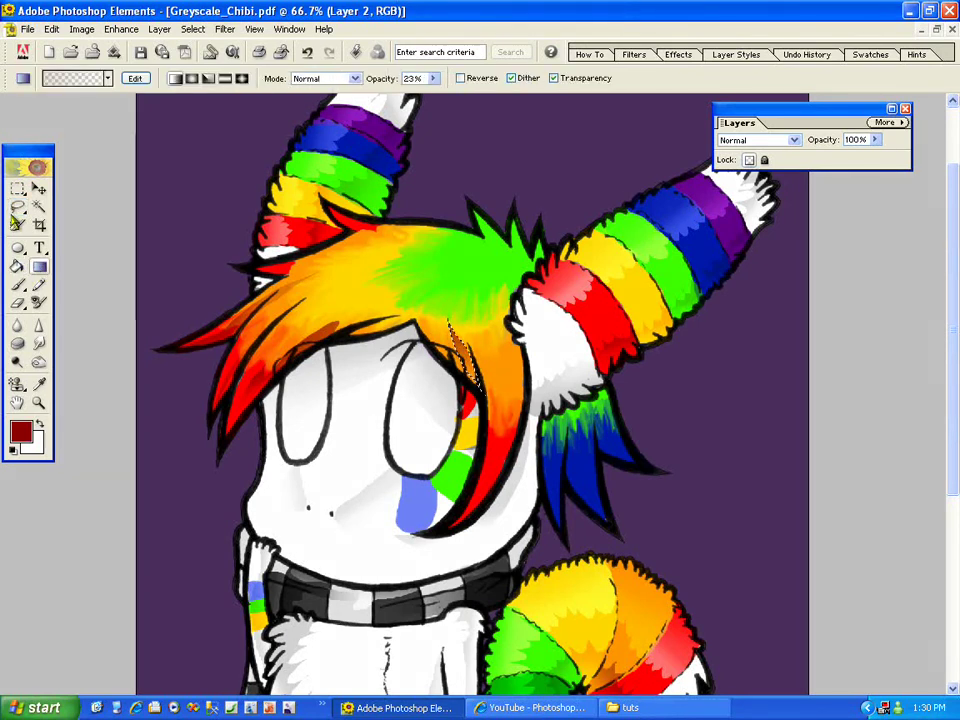
key(l)
click(429, 283)
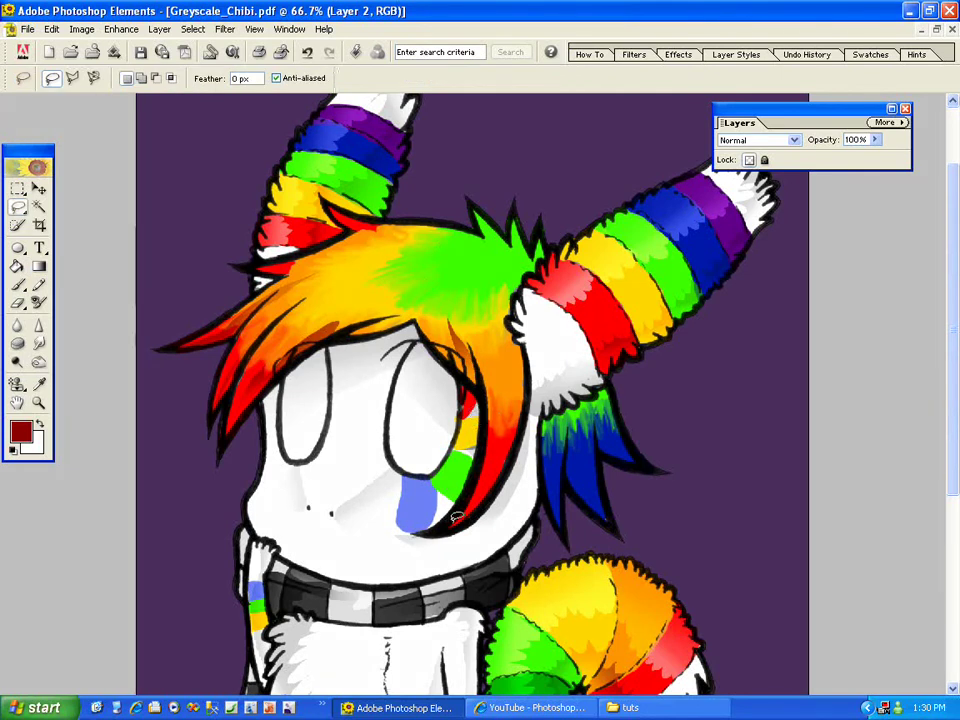
- Shade the outer edge of the long right bang with the dark red gradient inside a lasso selection, and deselect
drag(451, 525, 506, 398)
drag(515, 333, 445, 540)
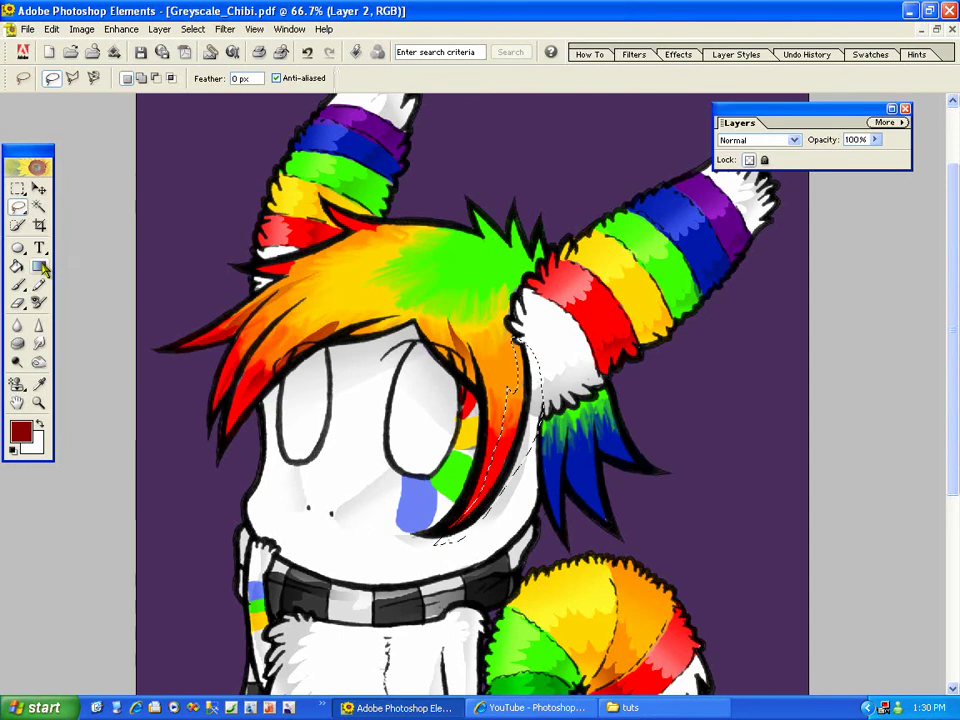
click(41, 267)
drag(516, 440, 487, 414)
drag(545, 460, 499, 418)
click(192, 29)
click(210, 66)
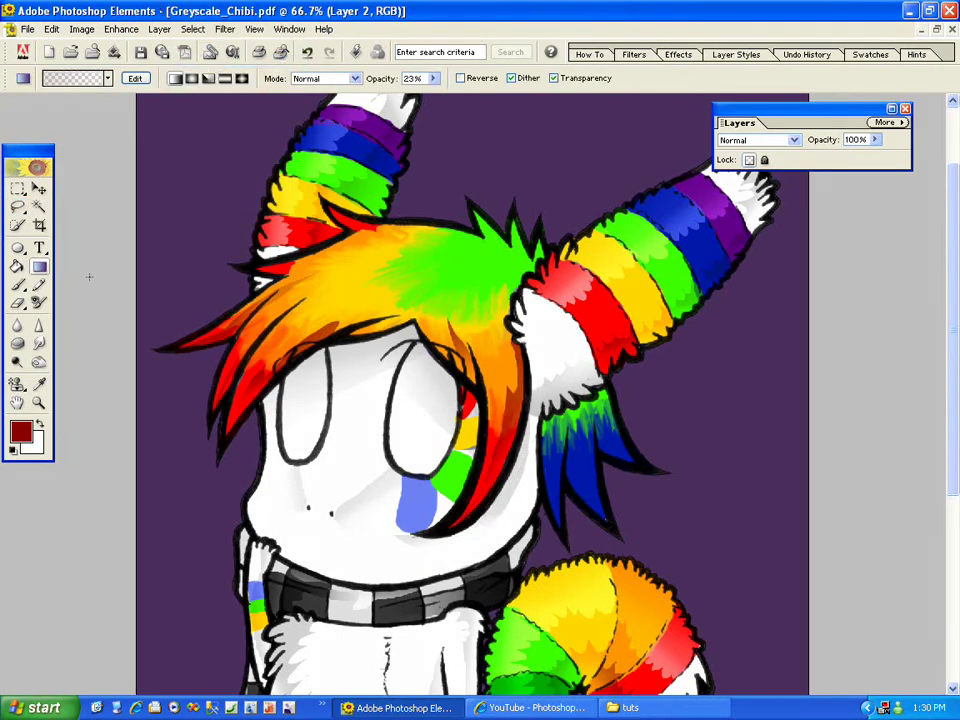
- Sample the hair's yellow-green, darken it to 608100, and apply it as a gradient shadow in a jagged lassoed area beside the right ear's base
click(39, 384)
click(403, 280)
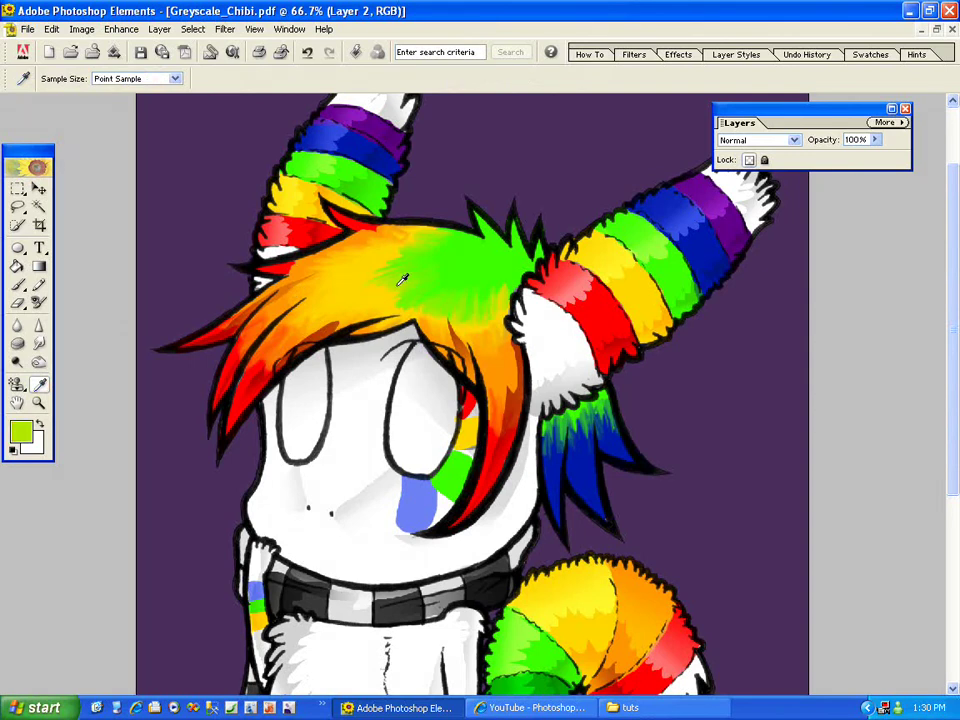
click(39, 267)
click(17, 206)
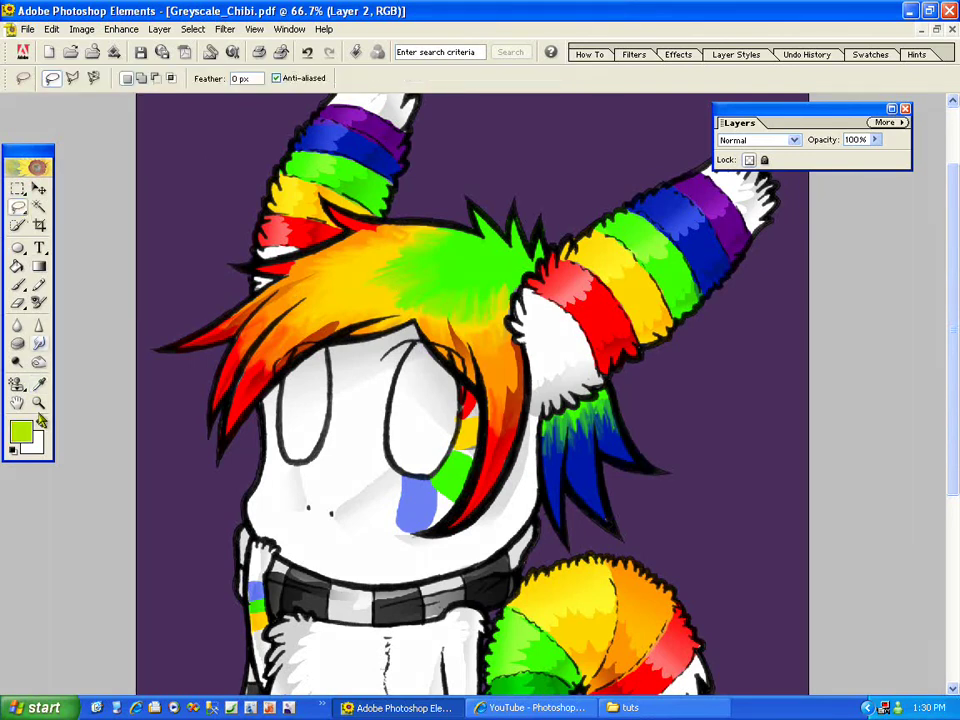
click(20, 431)
click(622, 328)
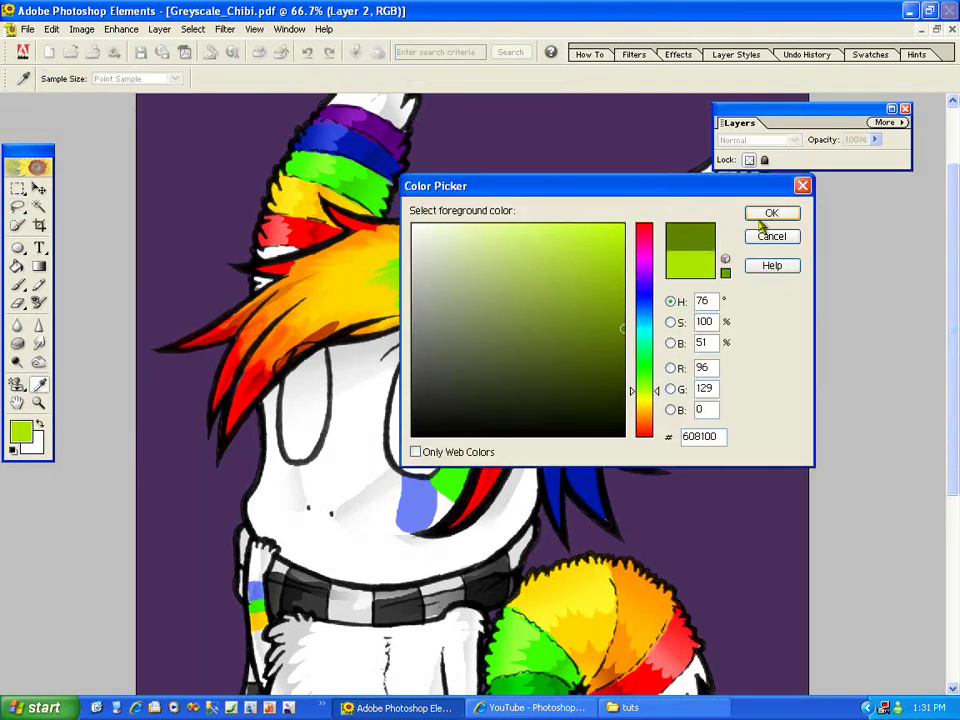
click(762, 216)
drag(493, 298, 519, 285)
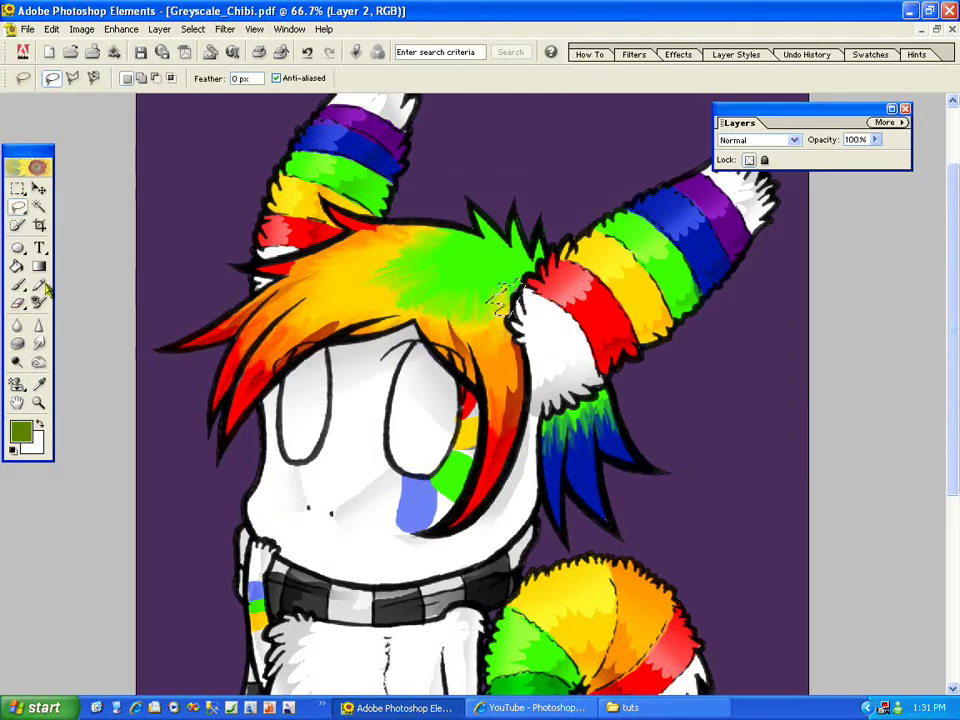
key(g)
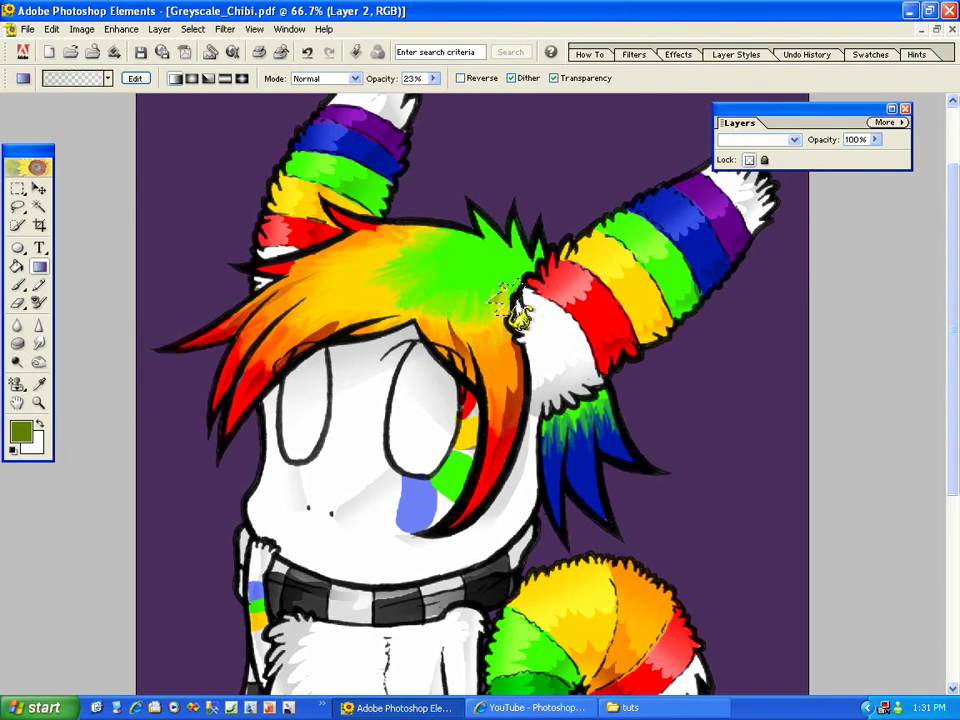
click(193, 29)
click(210, 62)
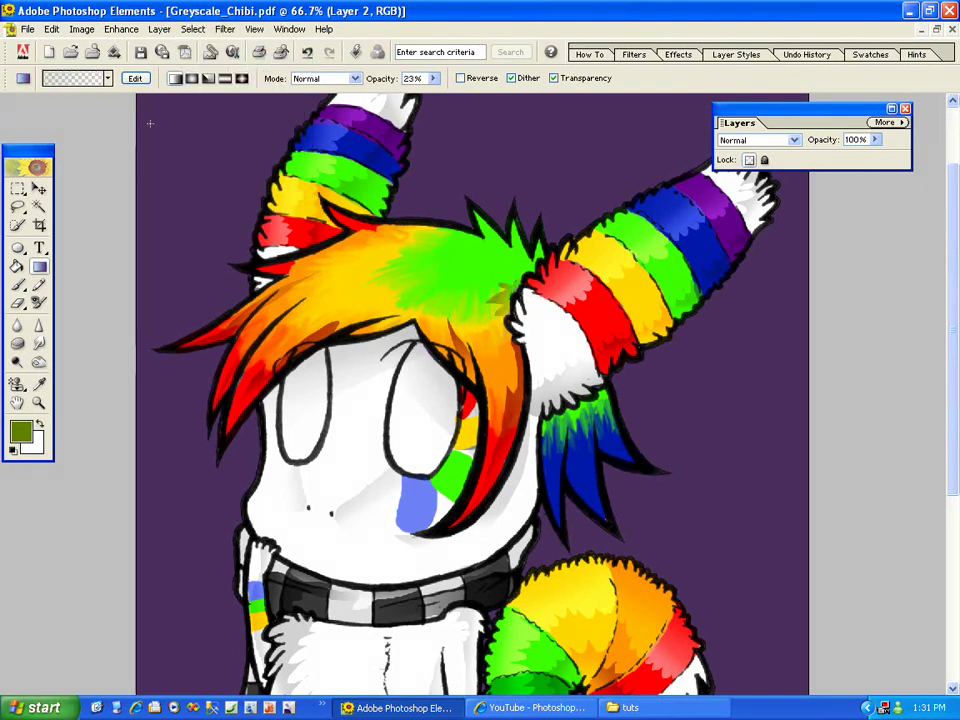
- Choose a dark navy foreground color and shade the left edge of the blue back hair with a gradient inside a lasso selection
key(l)
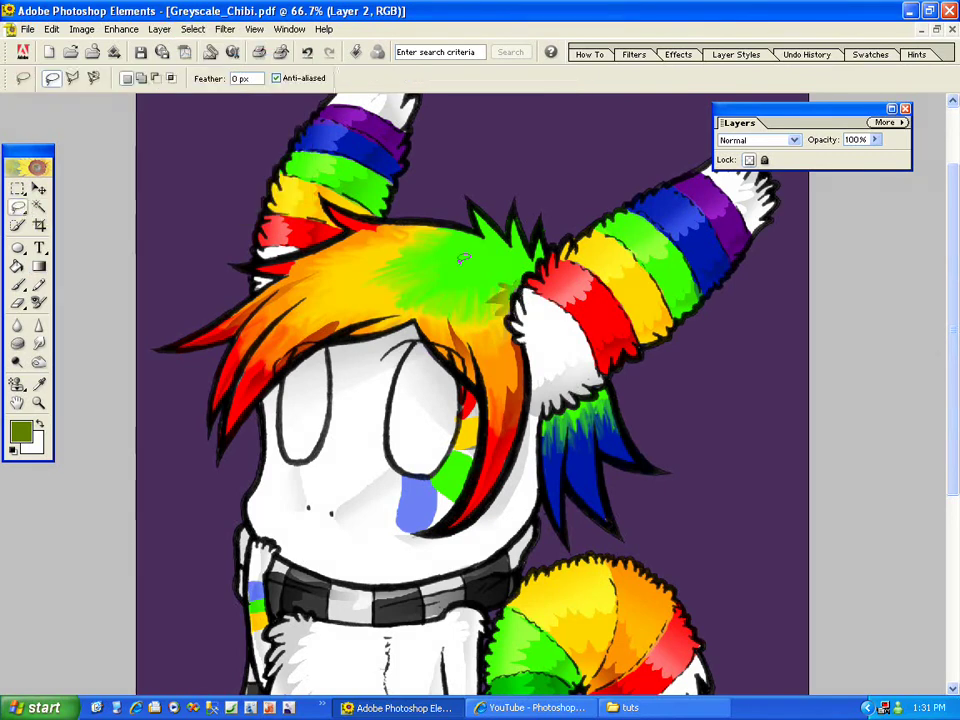
click(21, 431)
drag(632, 328, 630, 295)
click(623, 345)
click(771, 213)
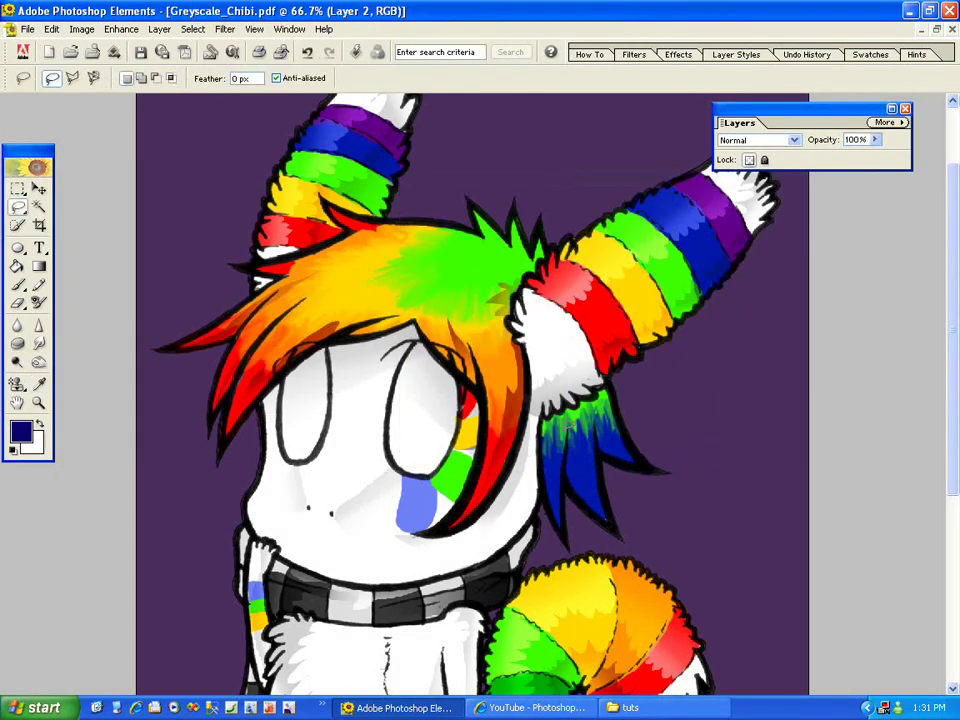
drag(556, 428, 557, 521)
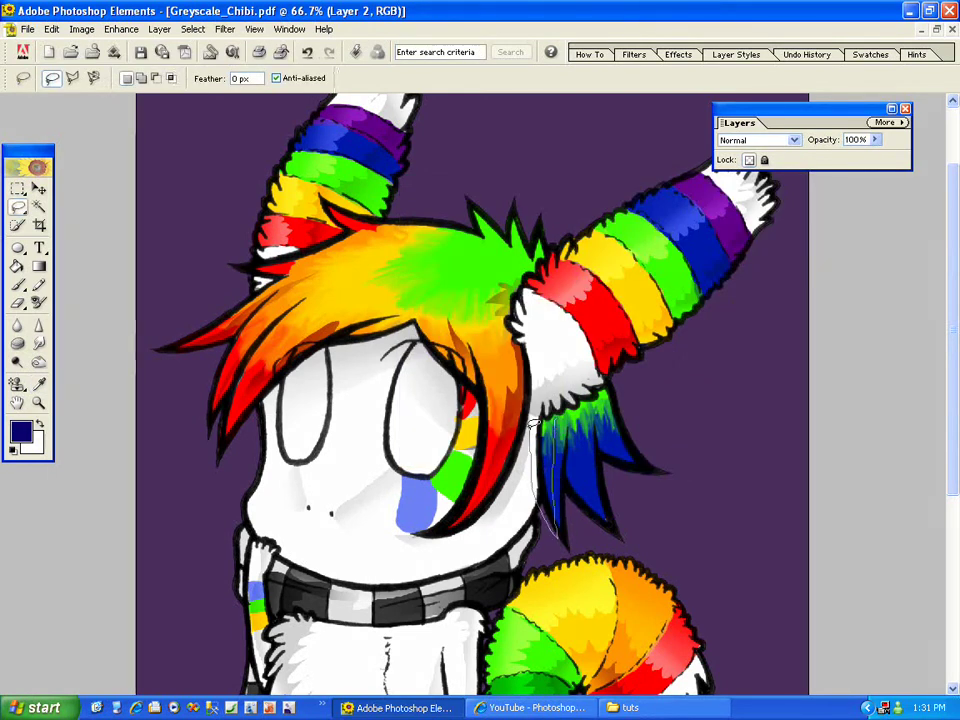
click(39, 266)
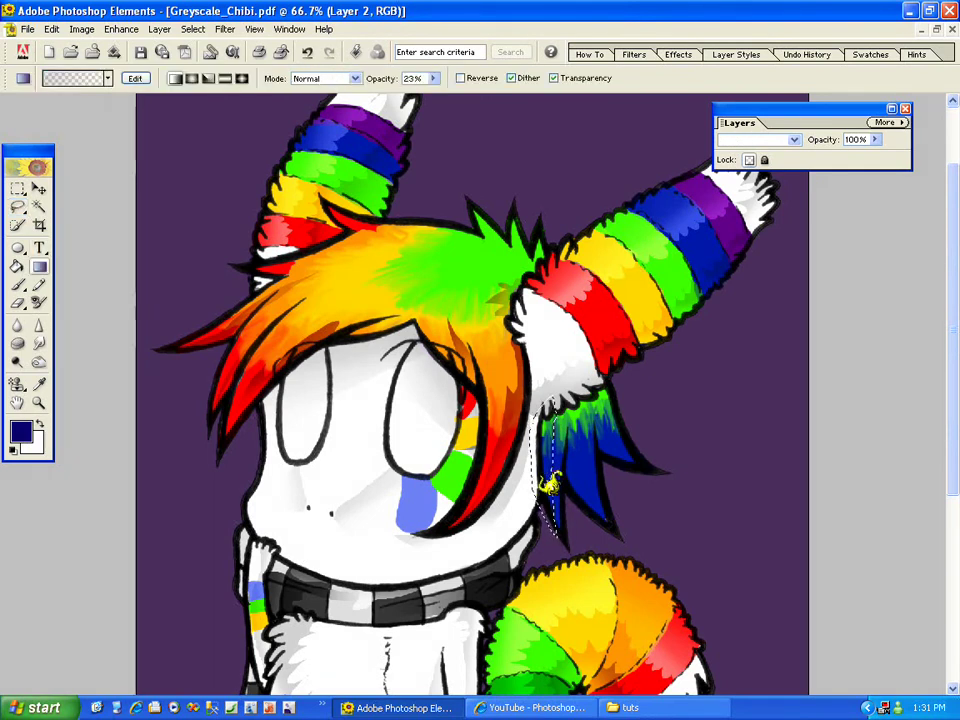
click(39, 206)
click(18, 206)
click(606, 435)
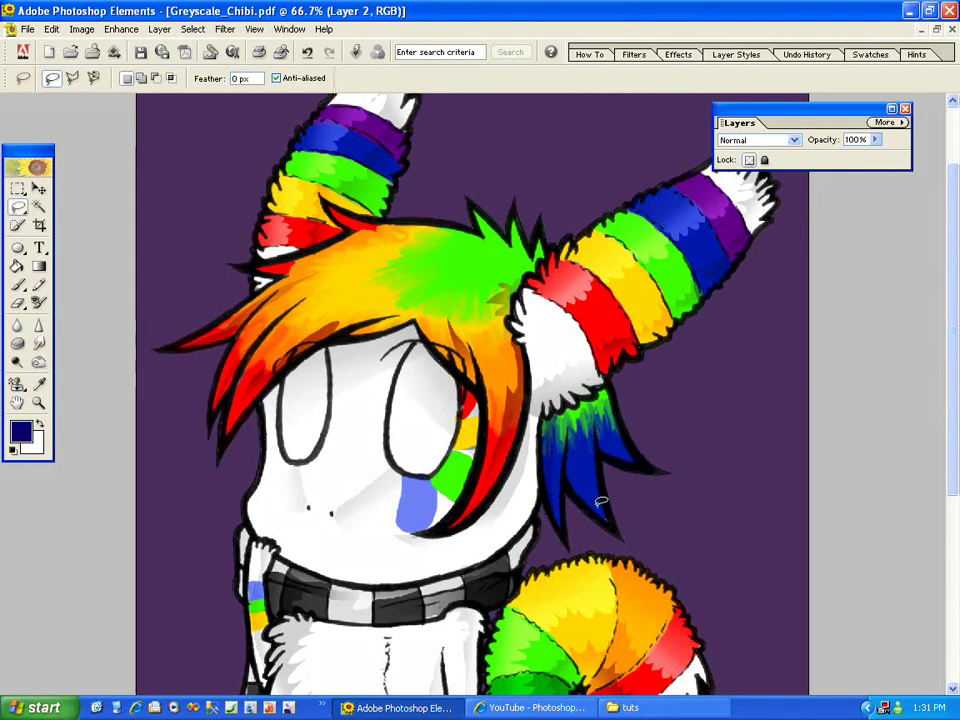
- Shade the middle and right spikes of the blue back hair with the navy gradient inside lasso selections, and deselect
mouse_move(613, 520)
mouse_down()
mouse_move(571, 488)
mouse_move(625, 535)
mouse_up()
click(39, 266)
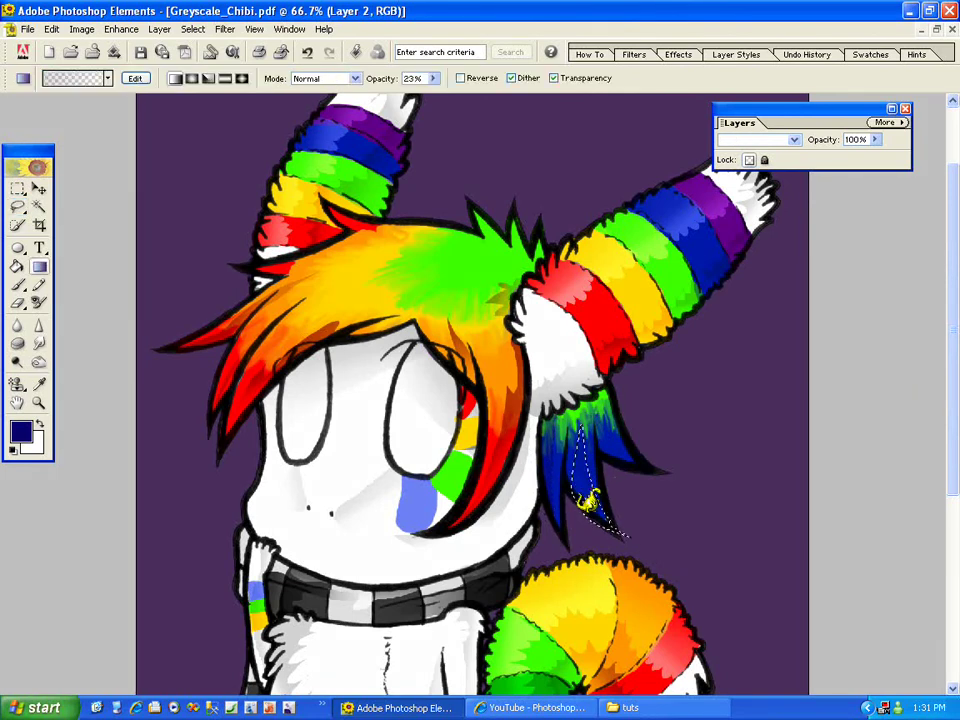
click(18, 206)
click(617, 430)
mouse_move(613, 435)
mouse_down()
mouse_move(654, 462)
mouse_move(614, 448)
mouse_move(600, 414)
mouse_up()
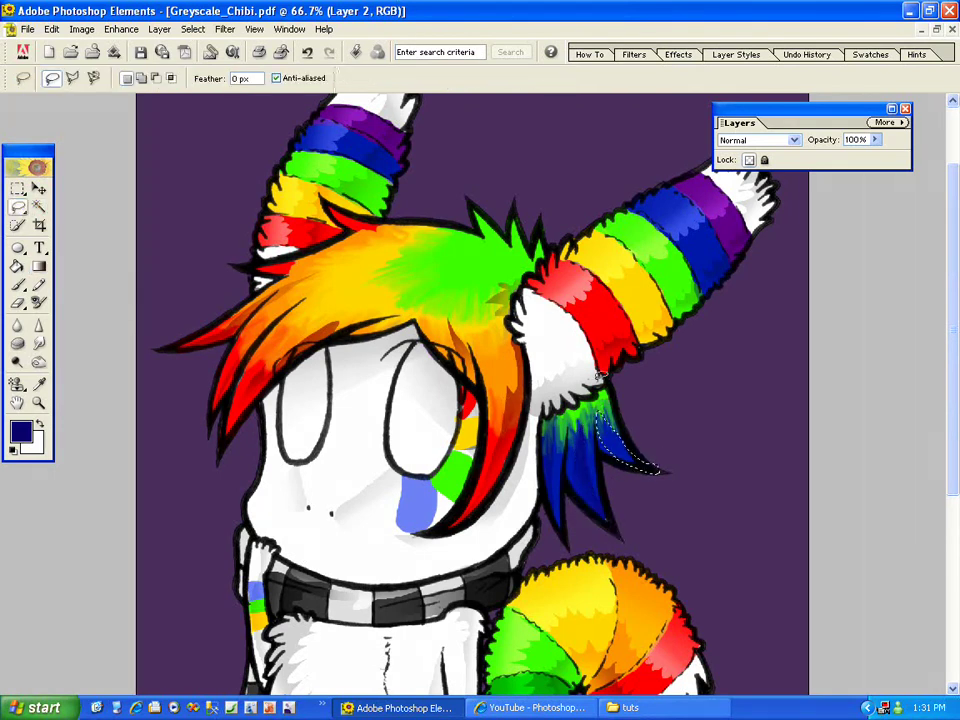
click(39, 266)
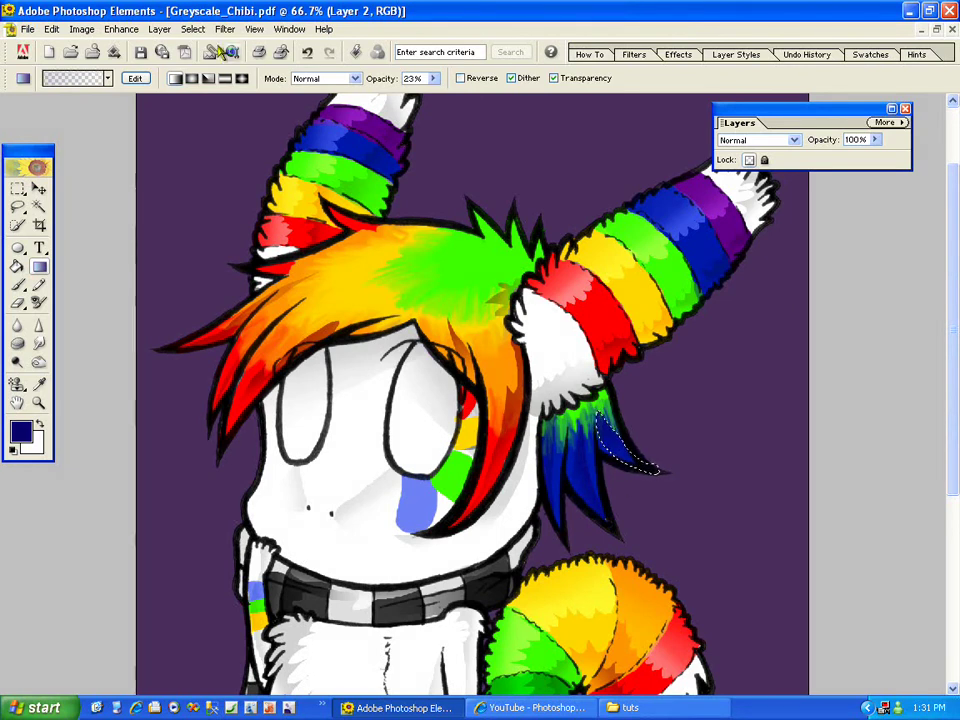
click(192, 29)
click(212, 62)
- Review the shading across the whole character, from the hair down to the tail and feet
scroll(928, 510, down, 5)
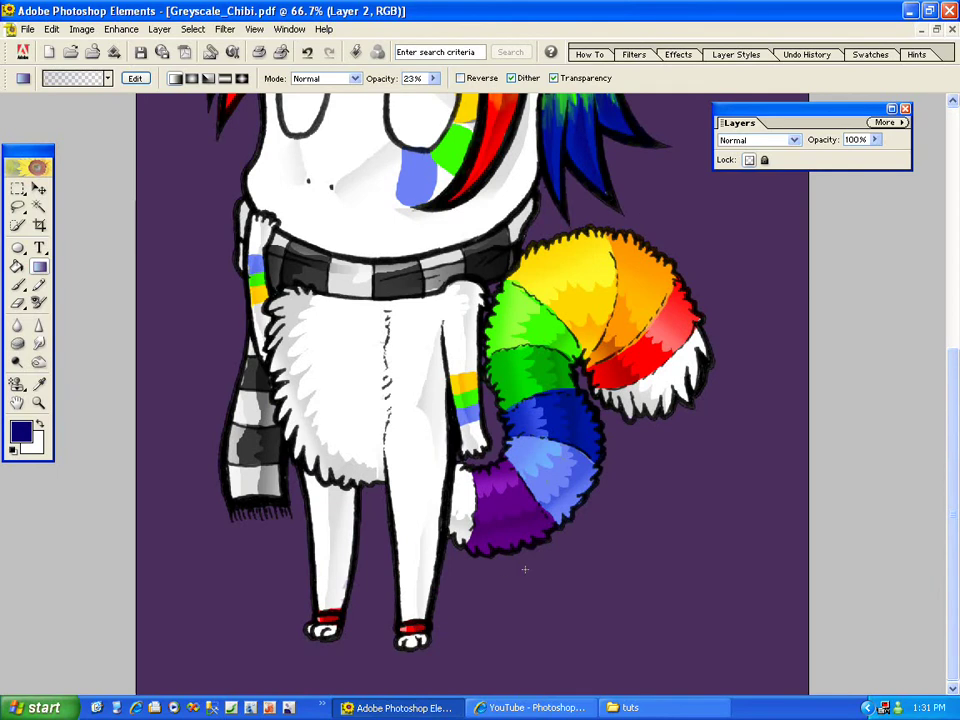
key(ctrl+minus)
key(ctrl+minus)
key(ctrl+plus)
key(ctrl+plus)
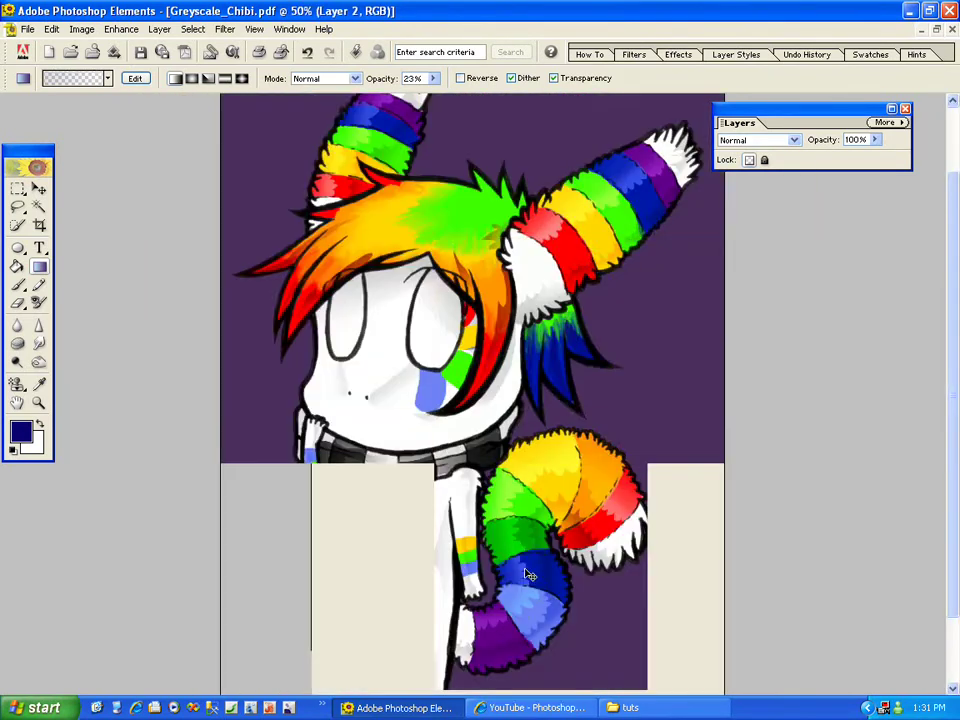
key(ctrl+plus)
key(ctrl+minus)
key(ctrl+minus)
key(ctrl+minus)
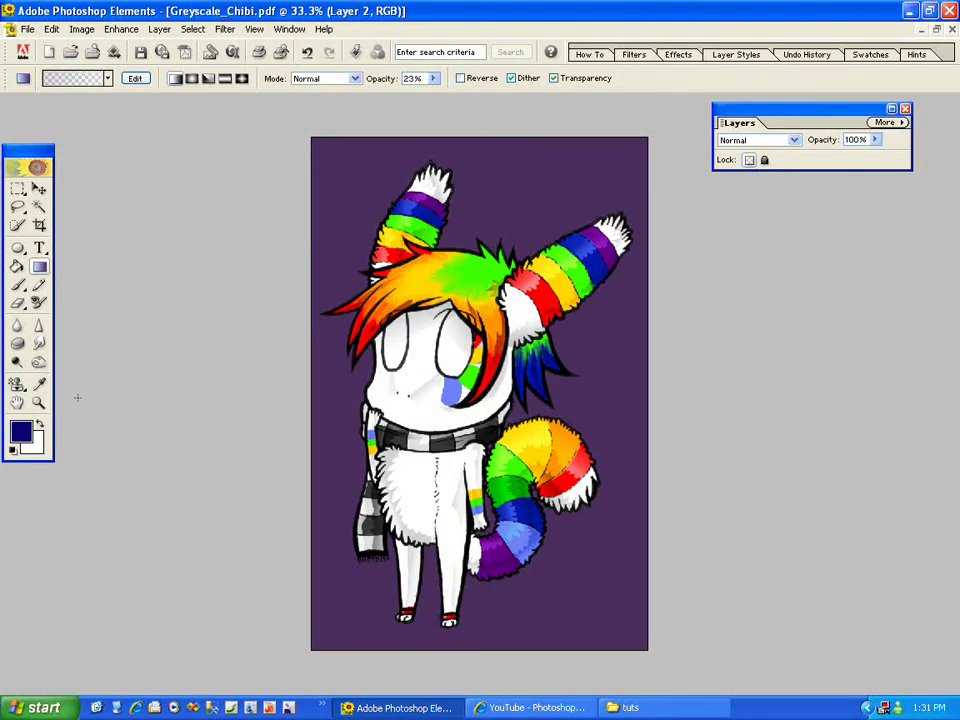
click(17, 402)
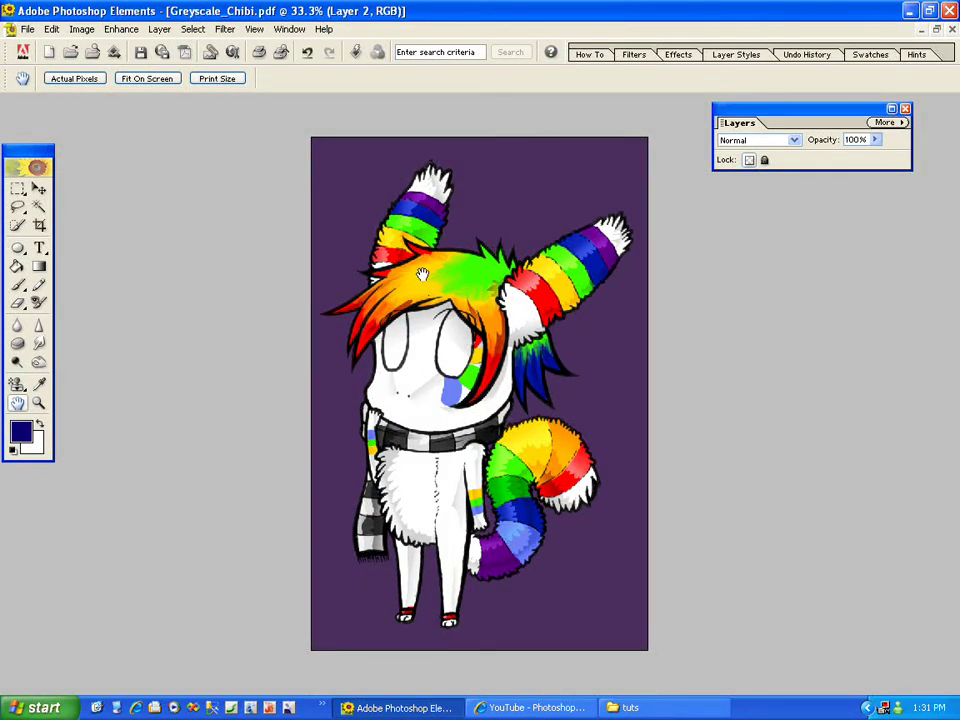
- Make white the foreground color and highlight a thin lassoed strand in the left bangs with a gradient, and deselect
click(39, 402)
click(432, 279)
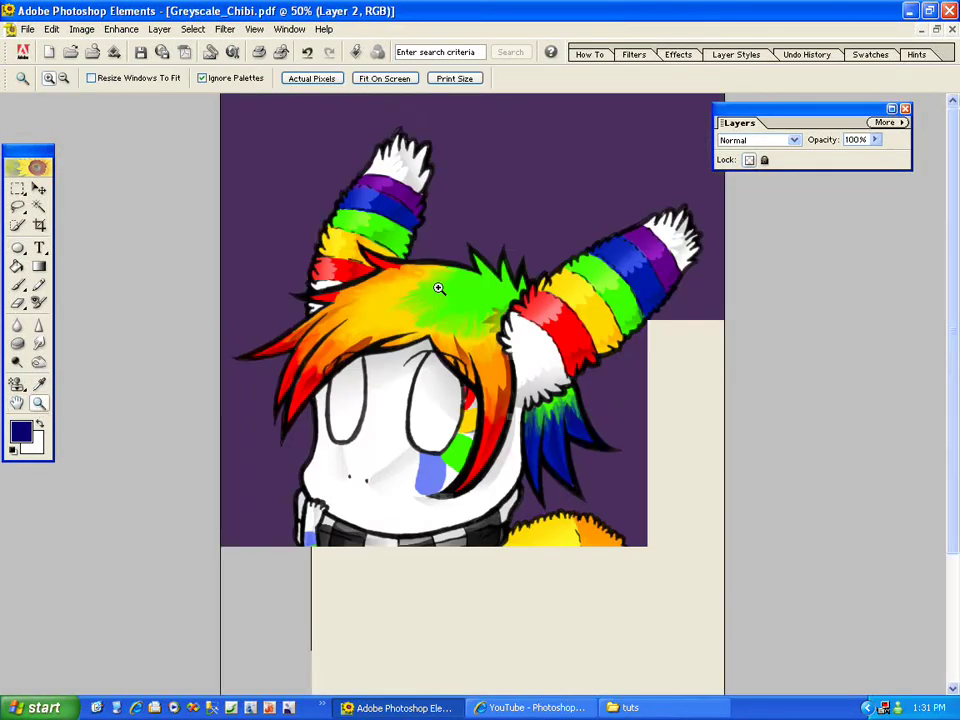
key(l)
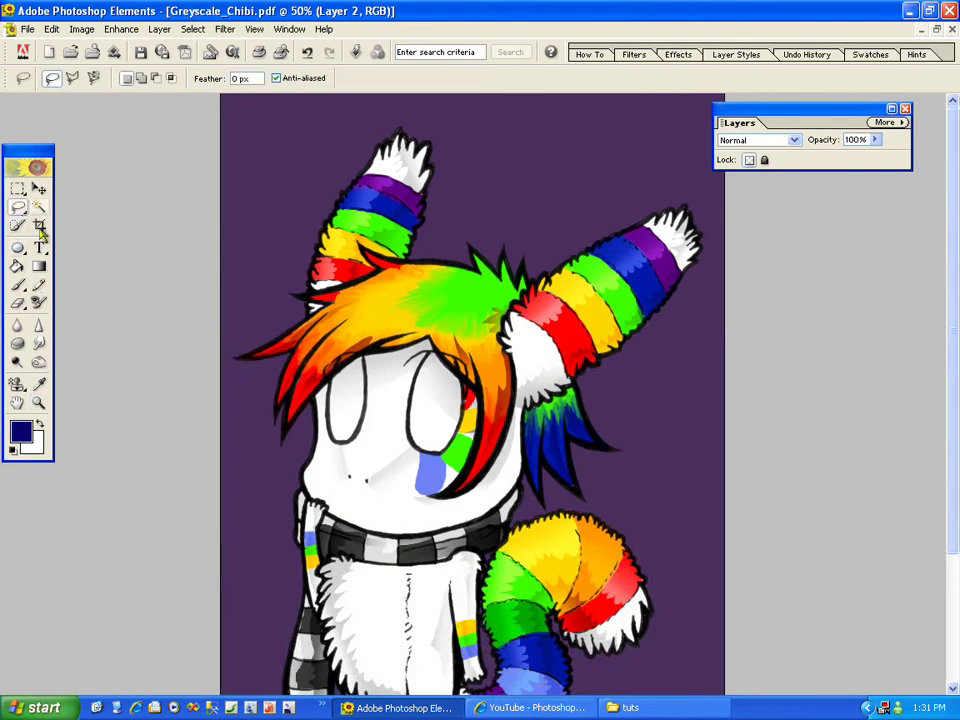
click(41, 424)
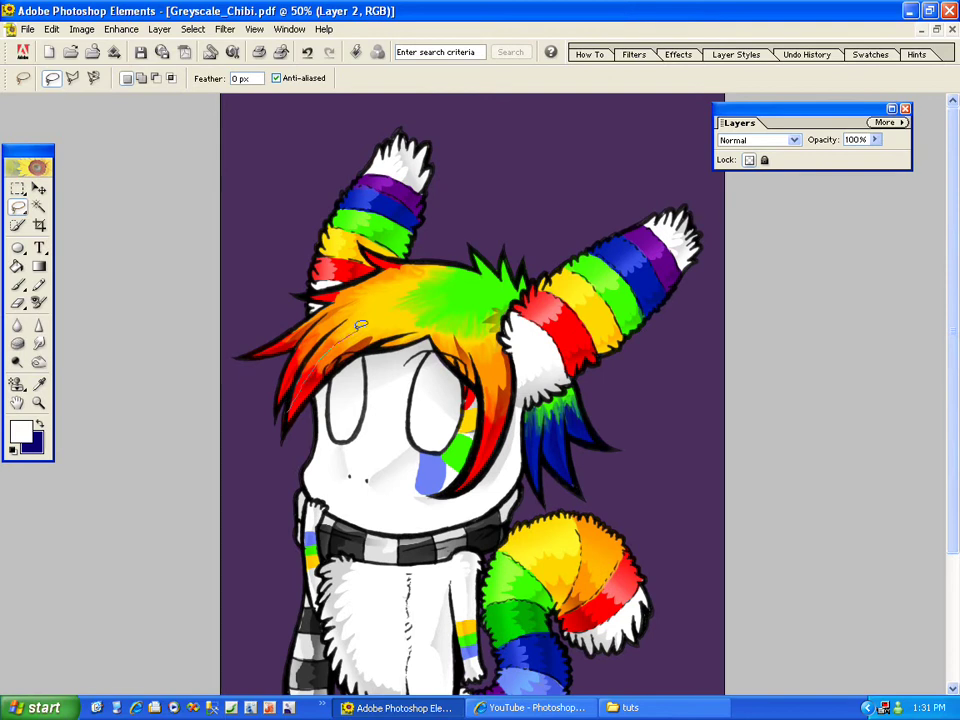
click(39, 266)
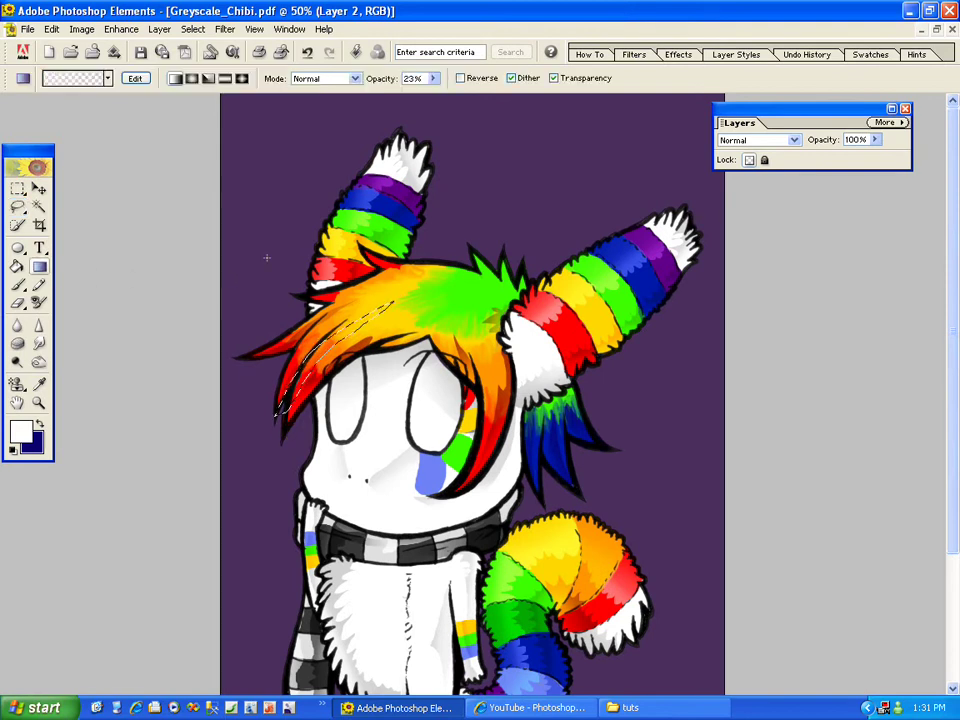
drag(277, 413, 278, 411)
click(195, 31)
click(205, 60)
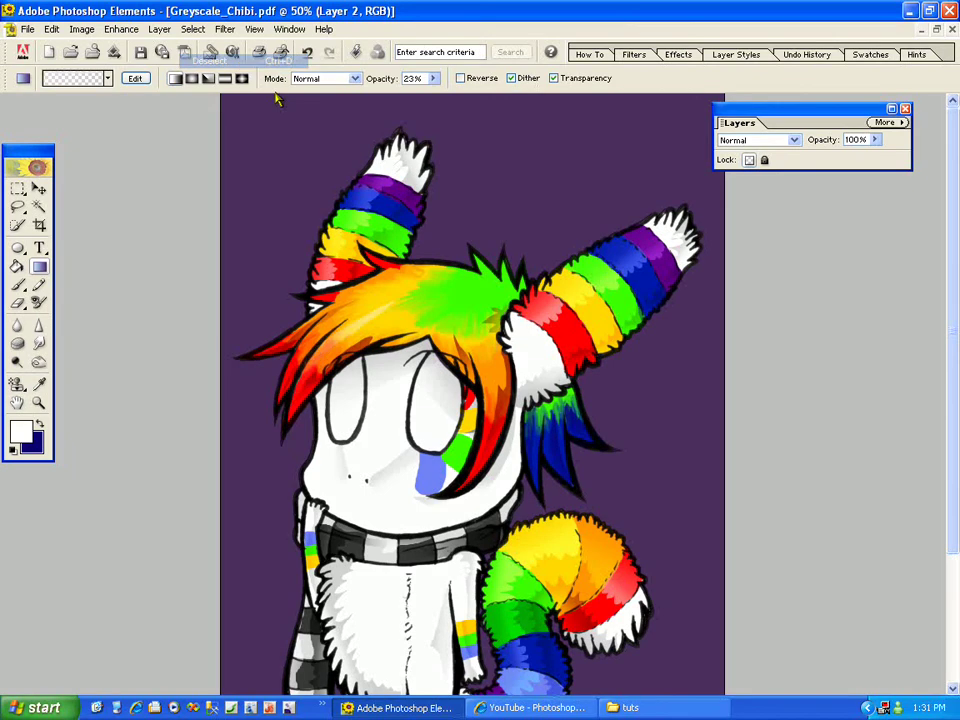
- Lasso a jagged band where the hair turns from yellow to green, lighten it with the white gradient, and deselect
click(19, 206)
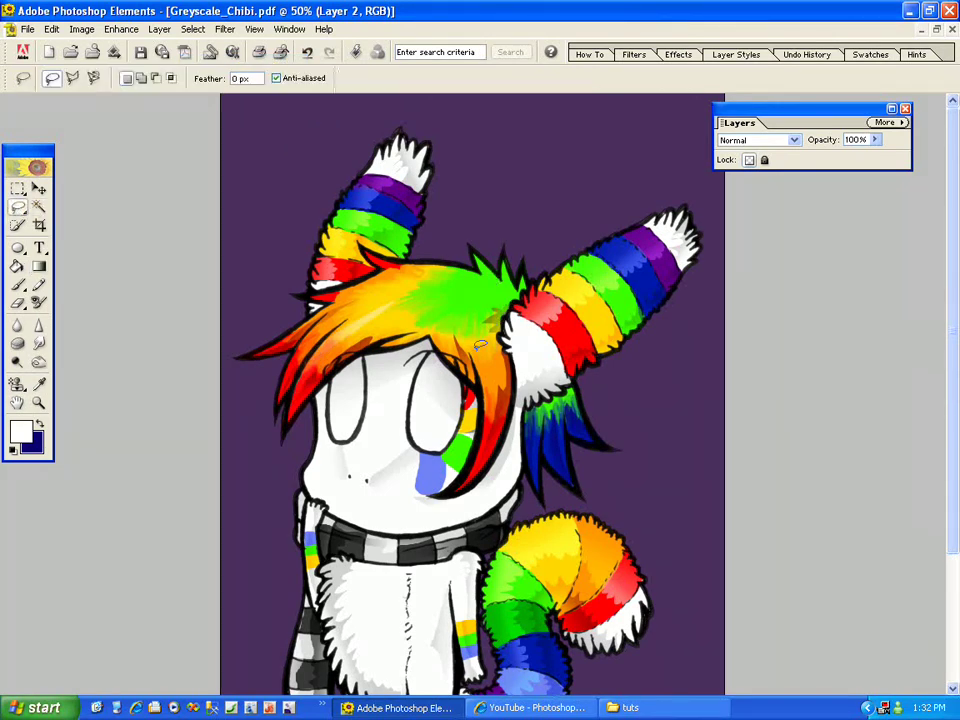
drag(417, 310, 421, 269)
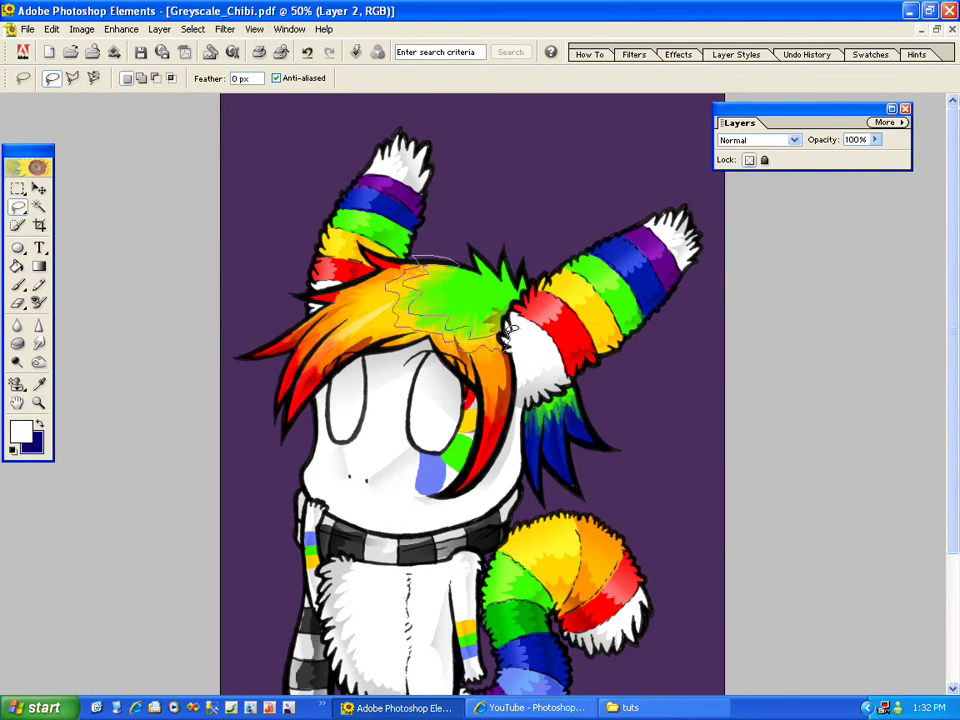
click(39, 266)
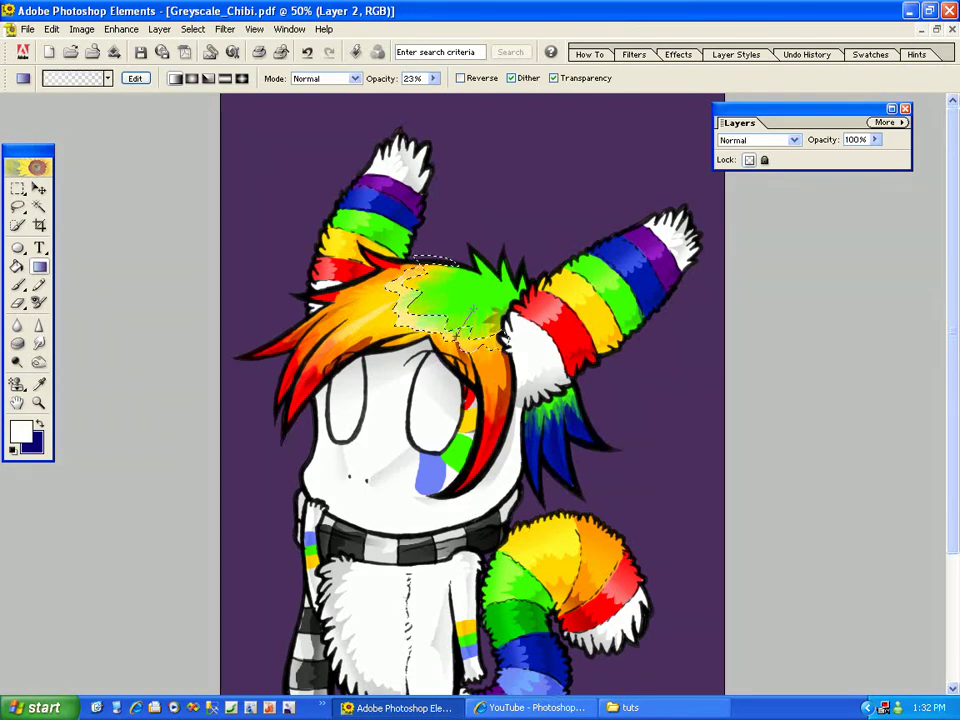
click(193, 29)
click(205, 61)
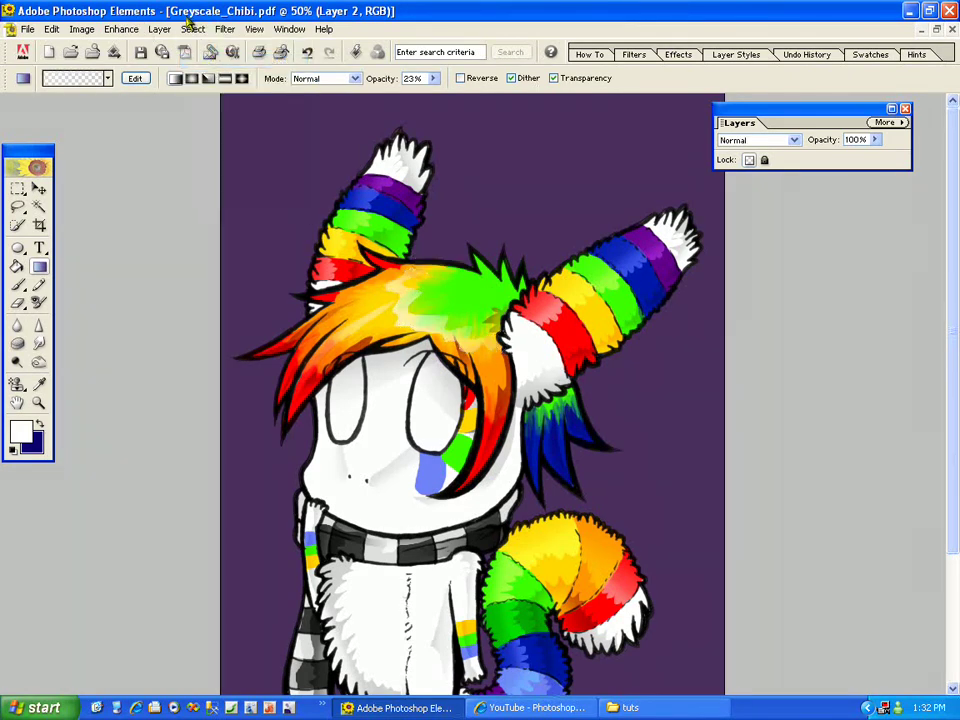
- Lasso highlights on the lower left bangs, lighten them with the white gradient, and deselect
click(22, 207)
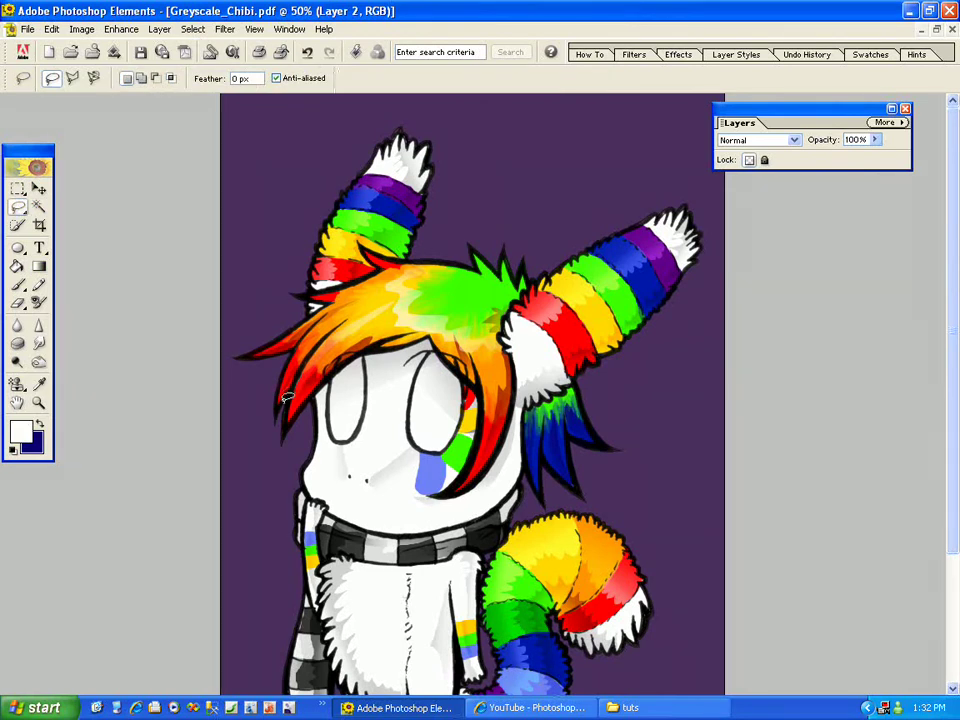
drag(318, 329, 260, 420)
click(39, 266)
drag(300, 341, 322, 364)
key(ctrl+d)
- Highlight the inner edge of the long right bang with the white gradient inside a lasso selection, and deselect
key(l)
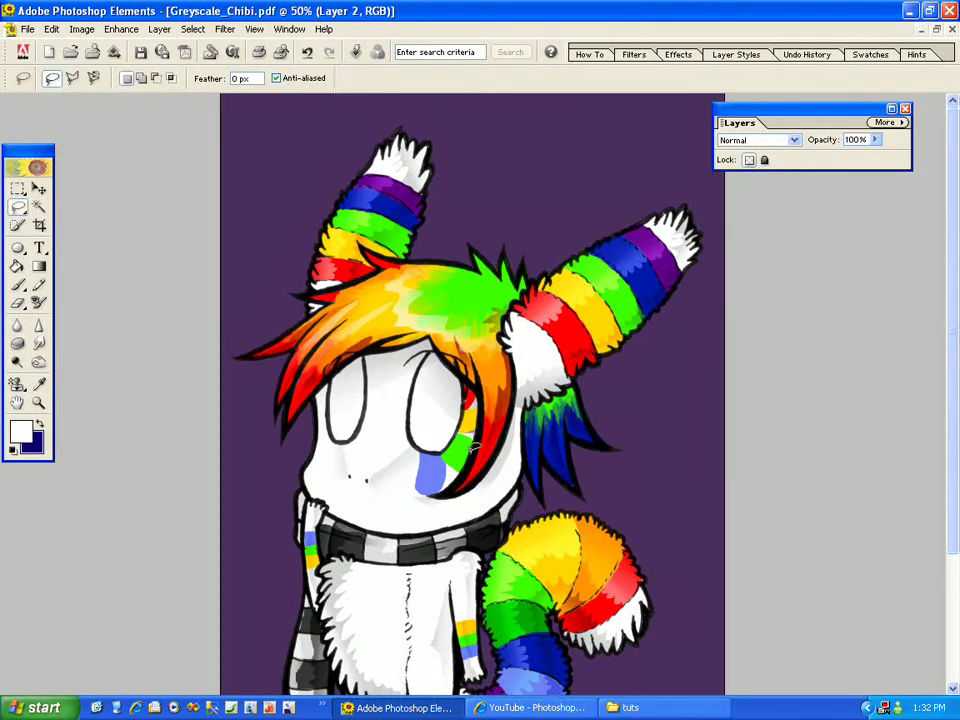
drag(483, 423, 482, 440)
key(g)
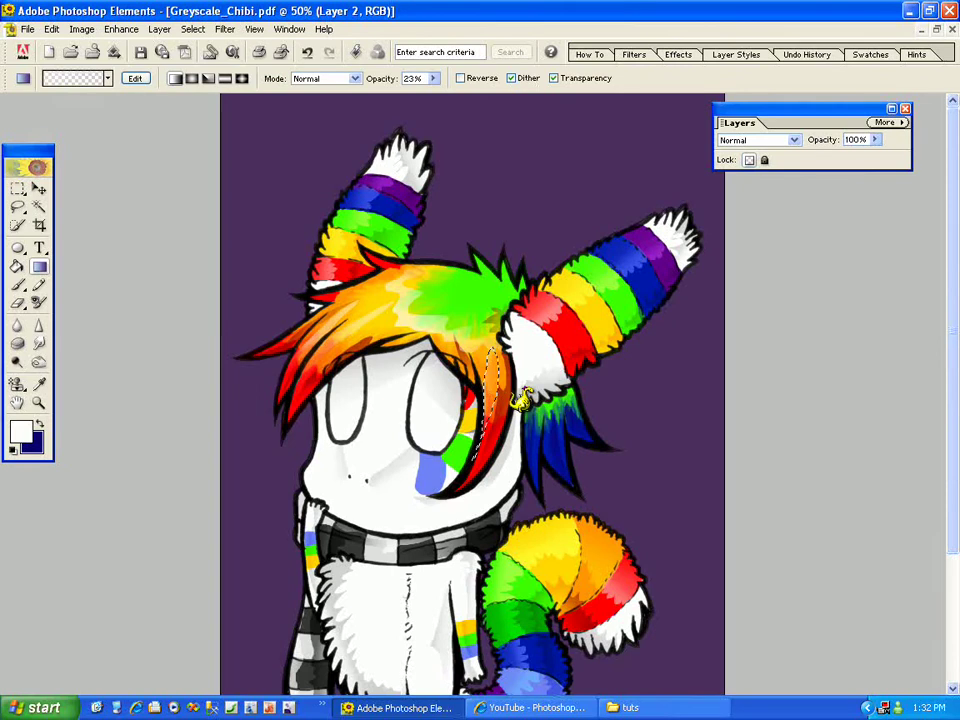
click(192, 29)
click(229, 62)
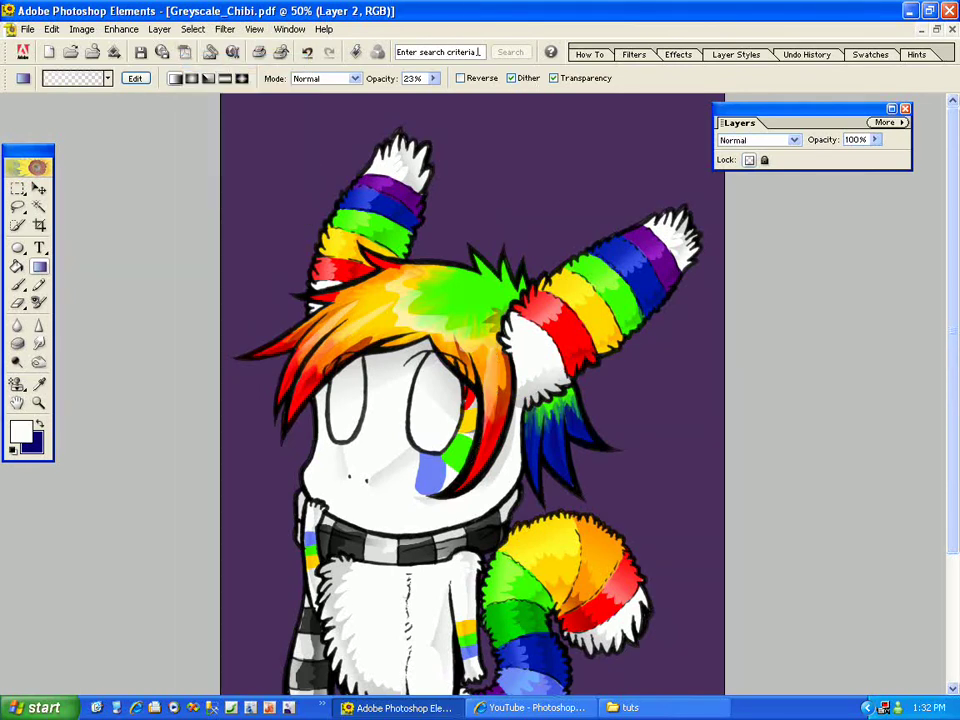
- Lasso a highlight on each of the three blue back-hair spikes, lighten them with the white gradient, and deselect
click(20, 208)
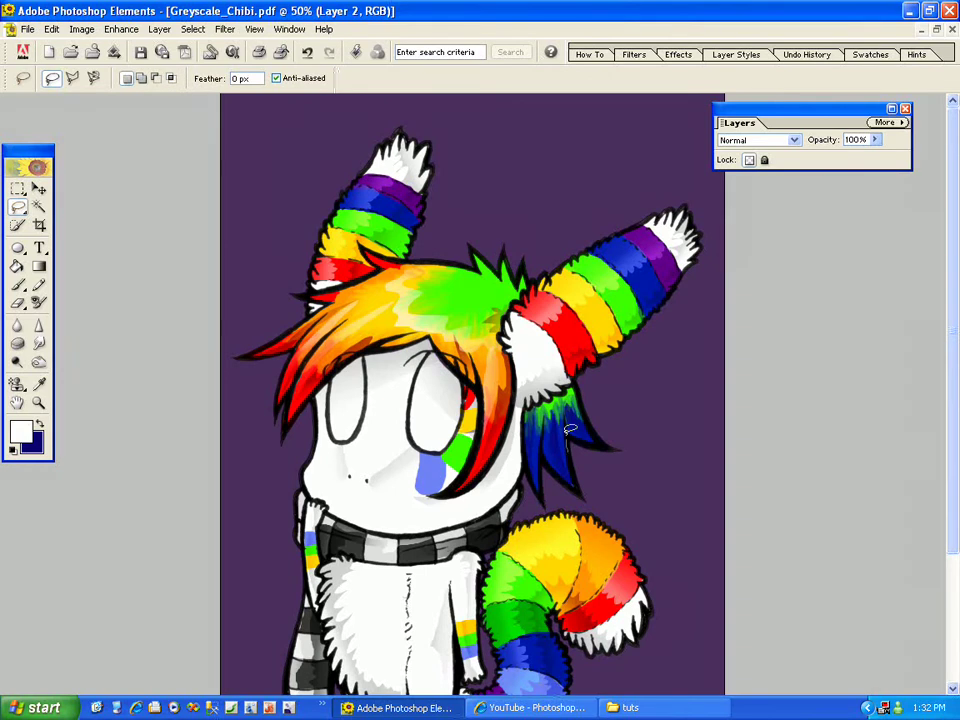
key(g)
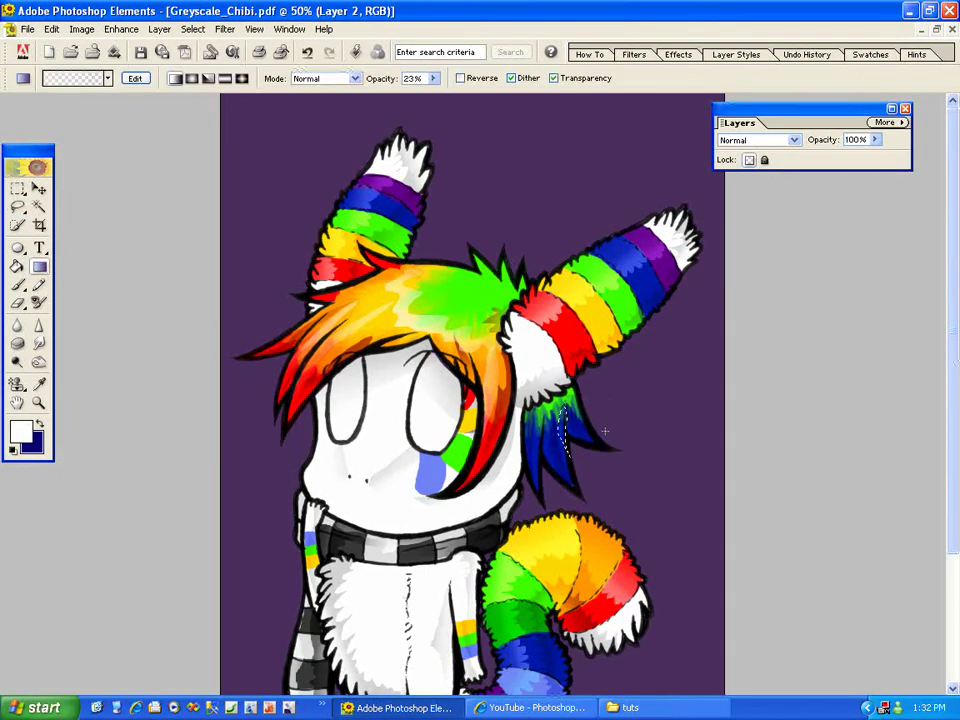
click(17, 207)
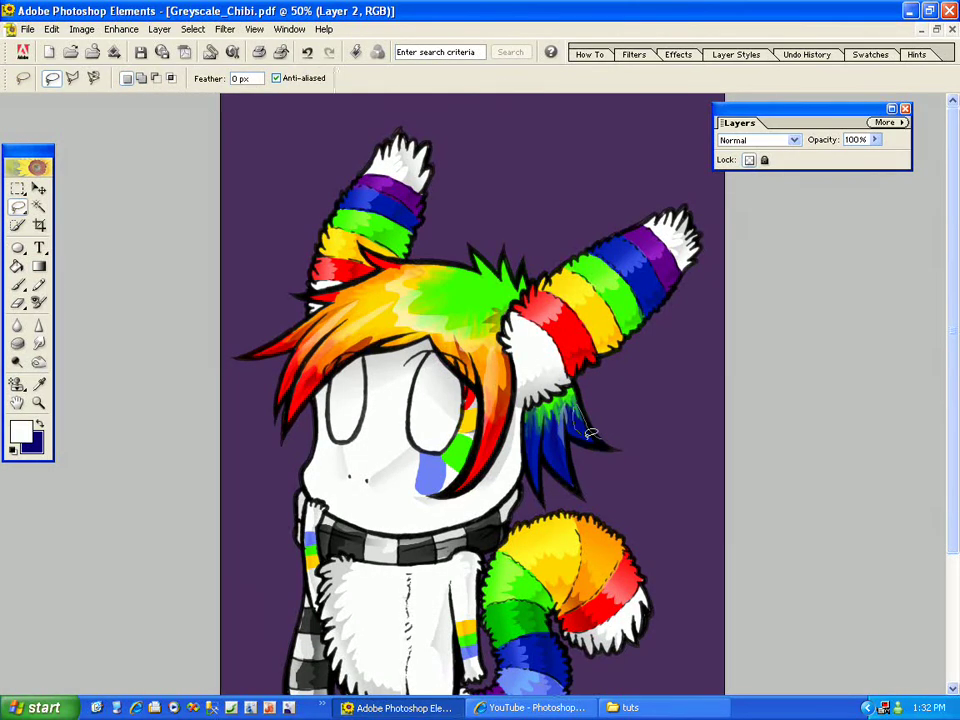
key(g)
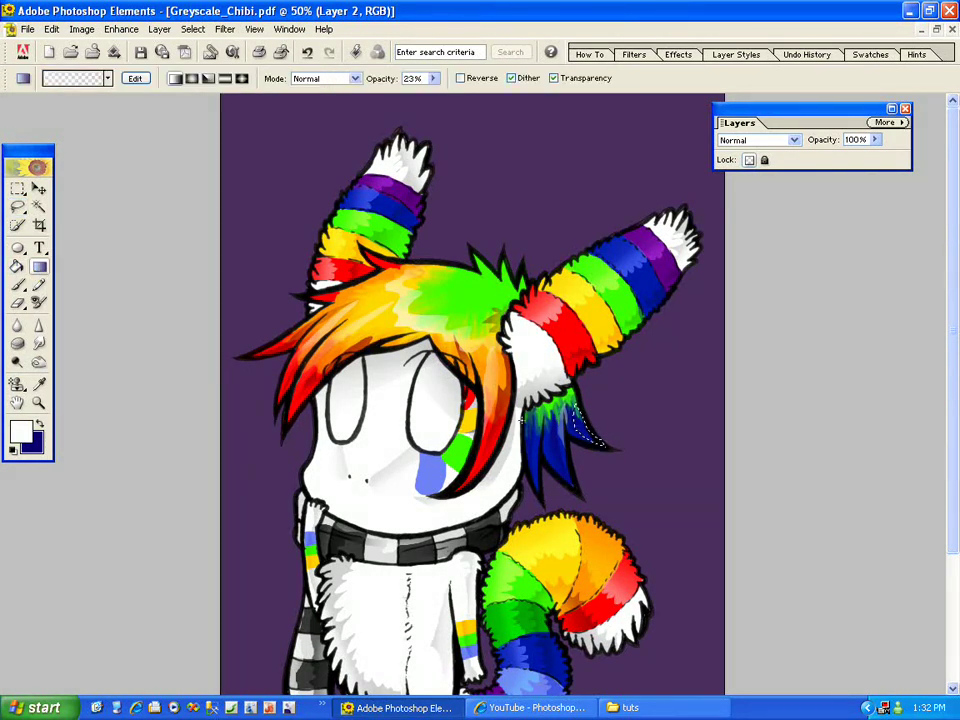
click(14, 207)
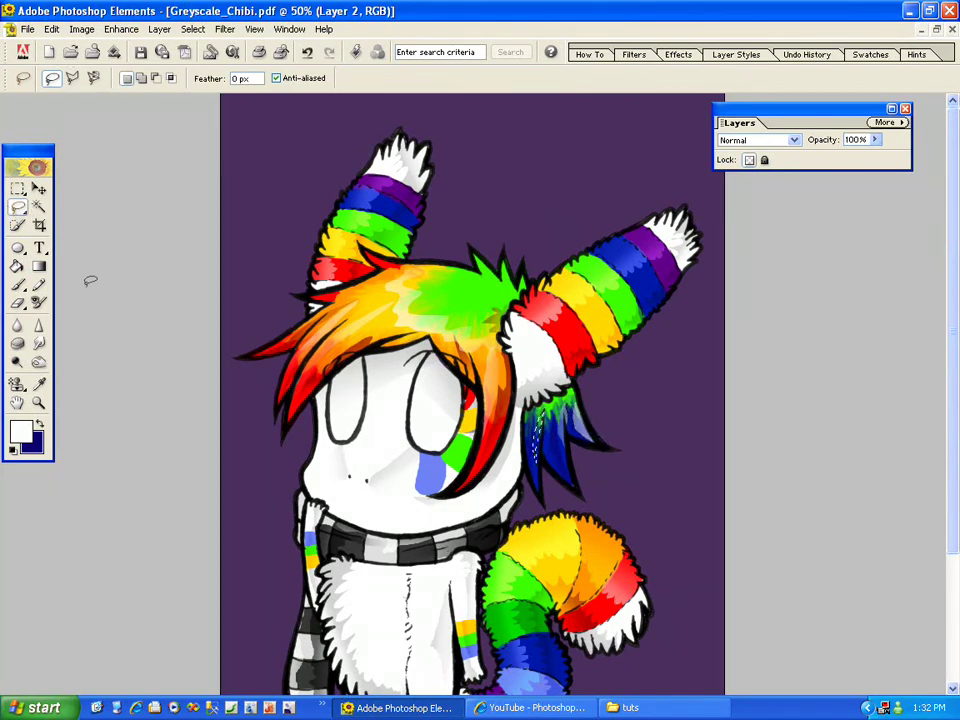
key(g)
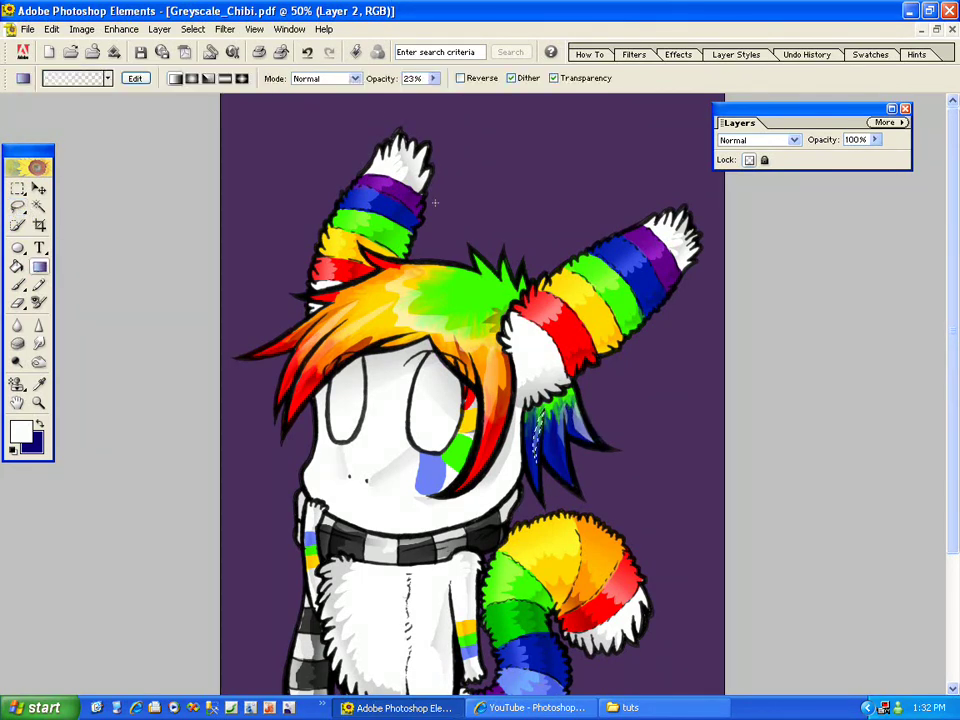
click(195, 29)
click(214, 61)
- Add a new layer named "eyes" directly above the white layer
key(ctrl+minus)
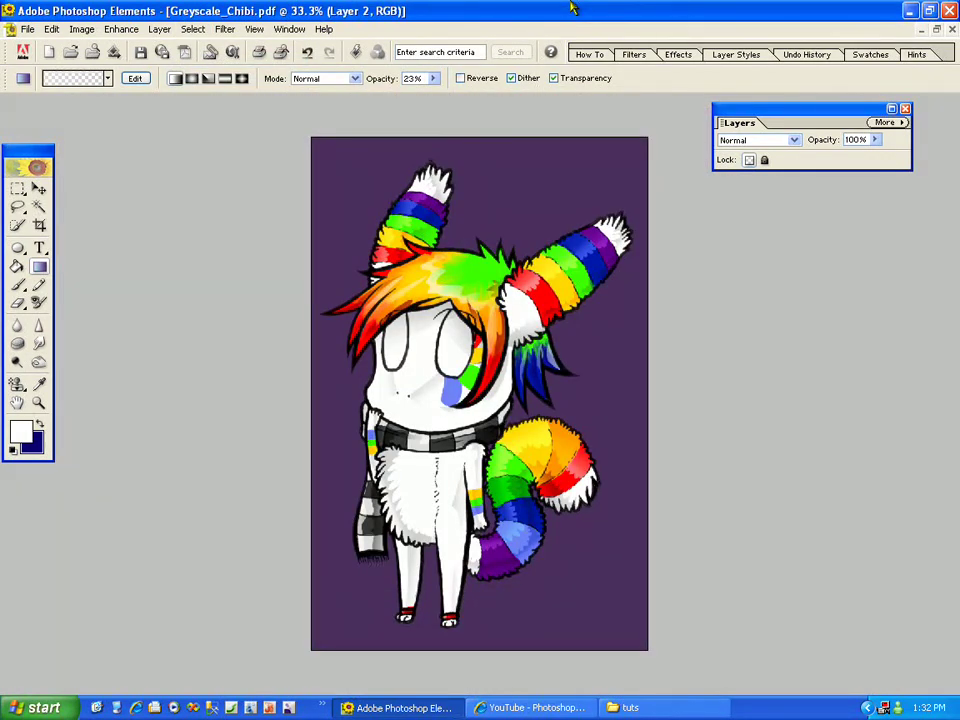
click(38, 404)
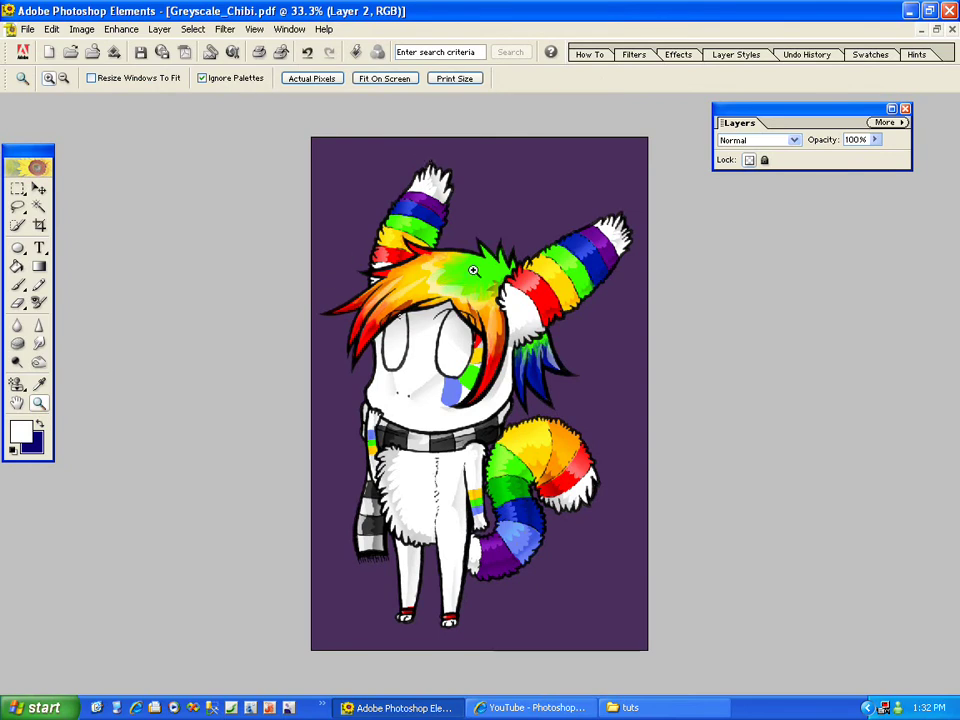
drag(340, 261, 566, 424)
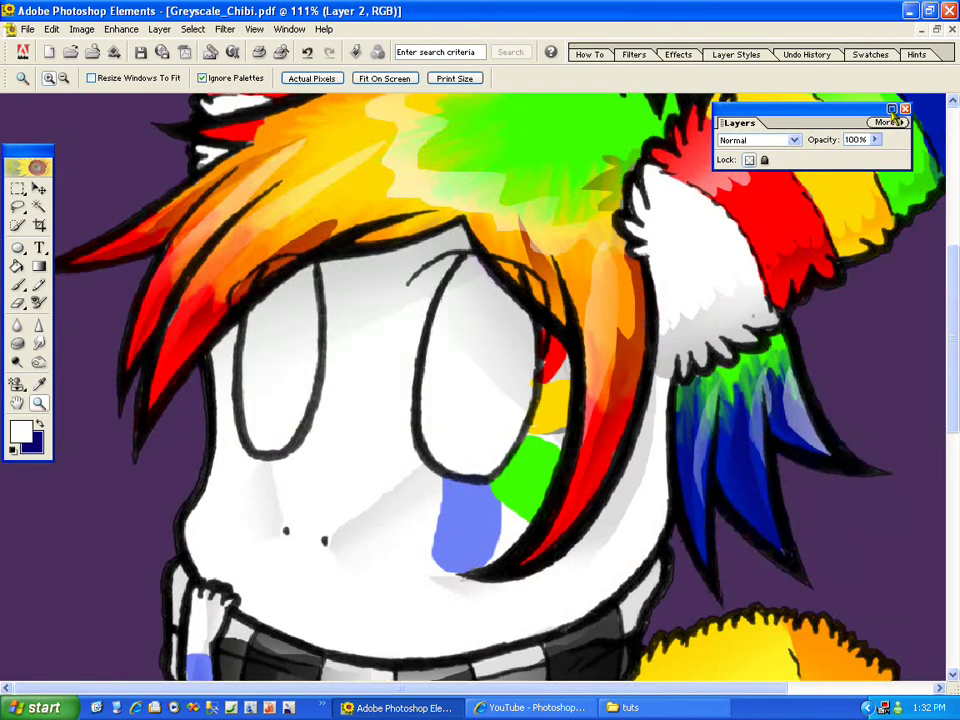
click(891, 110)
click(861, 483)
drag(816, 296, 832, 253)
double_click(826, 256)
text(ey)
key(Return)
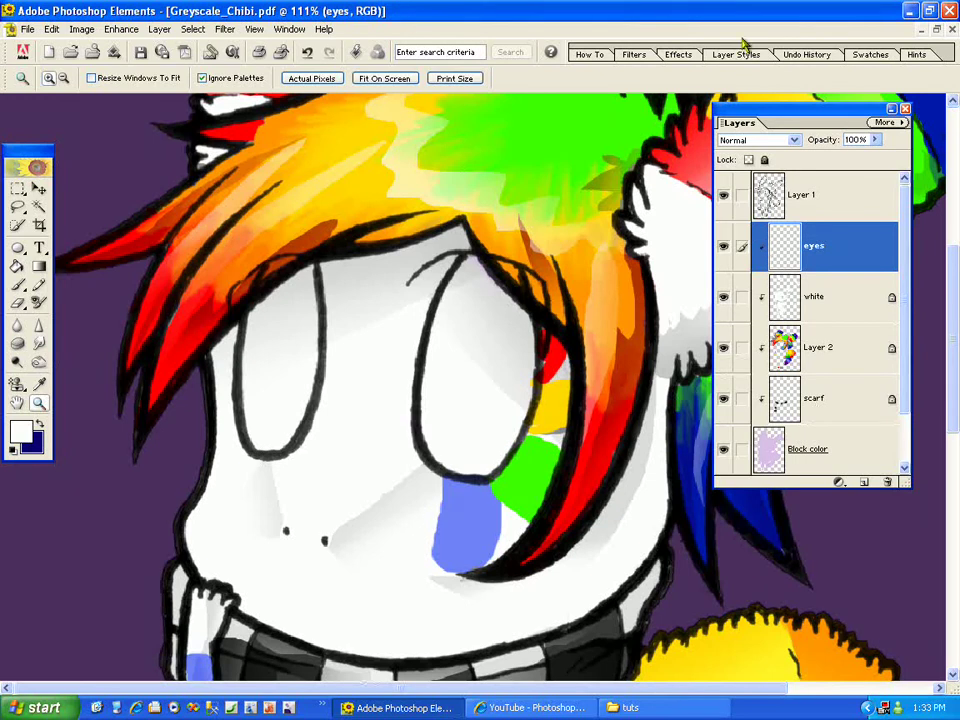
click(891, 109)
- Set the foreground color to golden yellow FFCC2F and paint both eyes solid with the brush
click(17, 285)
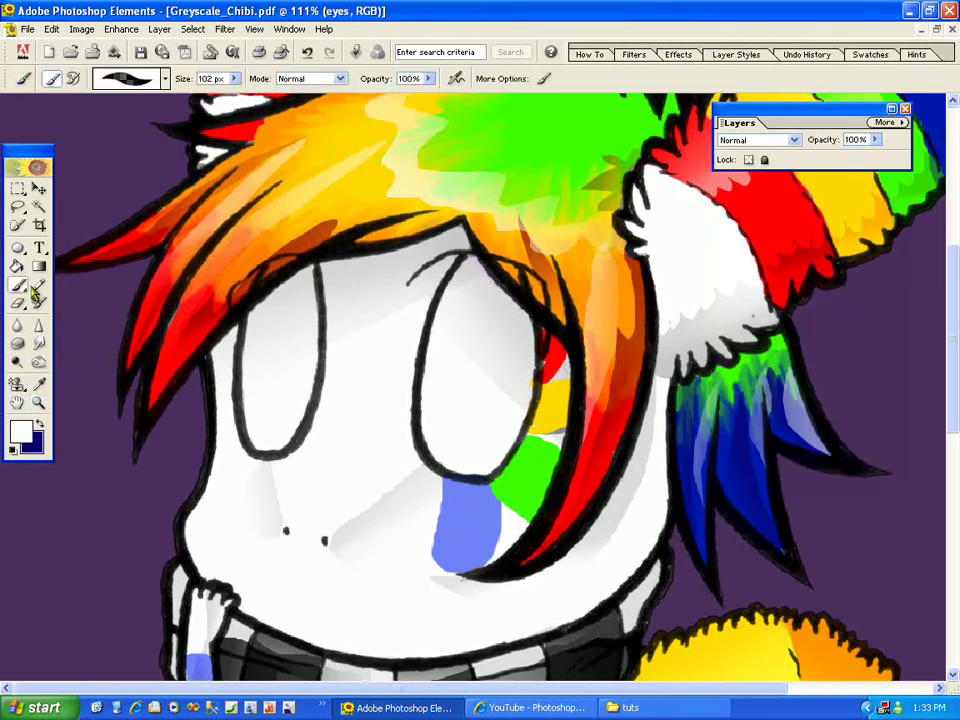
click(40, 424)
click(27, 434)
drag(643, 300, 643, 410)
click(595, 219)
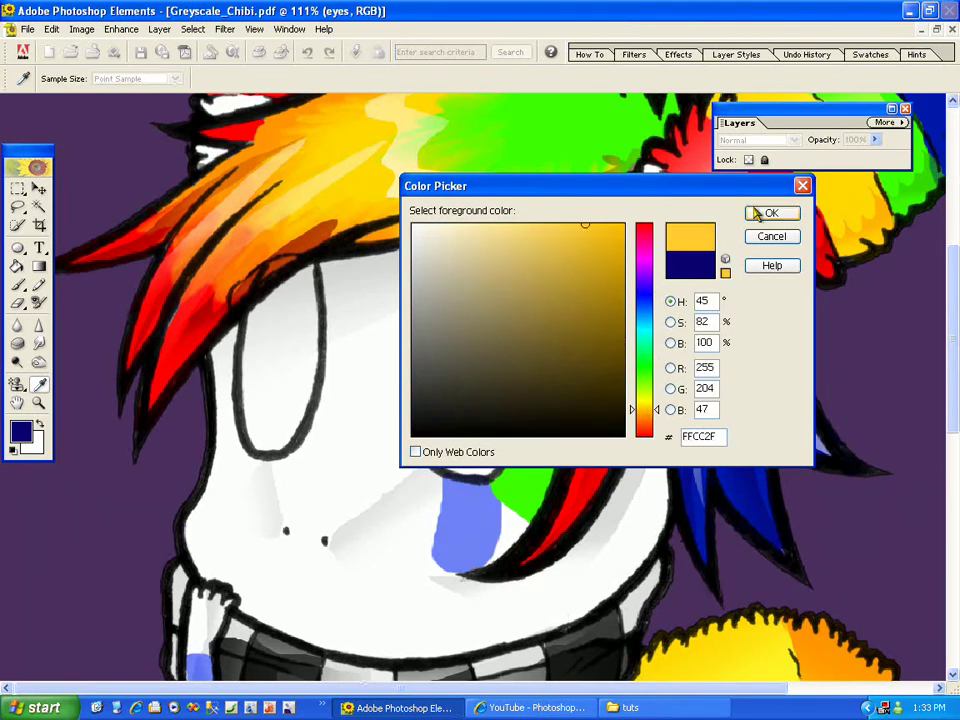
click(752, 213)
mouse_move(280, 345)
mouse_down()
mouse_move(266, 439)
mouse_move(304, 375)
mouse_move(302, 272)
mouse_move(257, 340)
mouse_move(255, 429)
mouse_up()
mouse_move(478, 333)
mouse_down()
mouse_move(463, 430)
mouse_move(474, 399)
mouse_move(483, 416)
mouse_move(435, 439)
mouse_move(446, 343)
mouse_move(476, 285)
mouse_move(467, 283)
mouse_move(520, 325)
mouse_move(493, 411)
mouse_move(497, 343)
mouse_move(495, 435)
mouse_move(508, 425)
mouse_move(482, 317)
mouse_move(505, 255)
mouse_up()
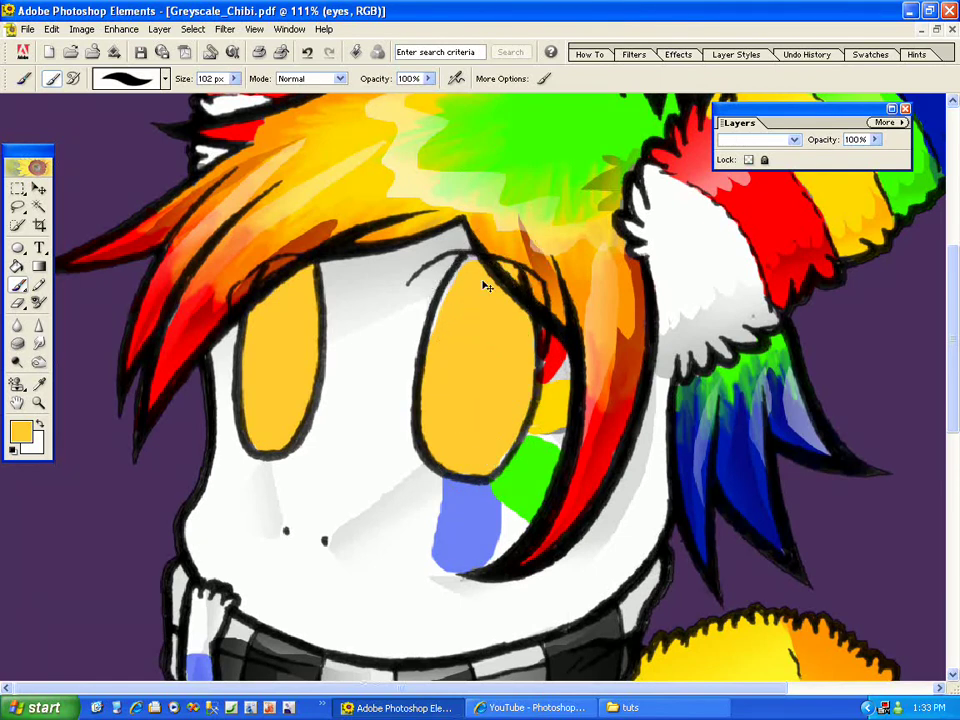
- Undo the yellow brush strokes on the right eye and restore them
key(ctrl+z)
key(ctrl+z)
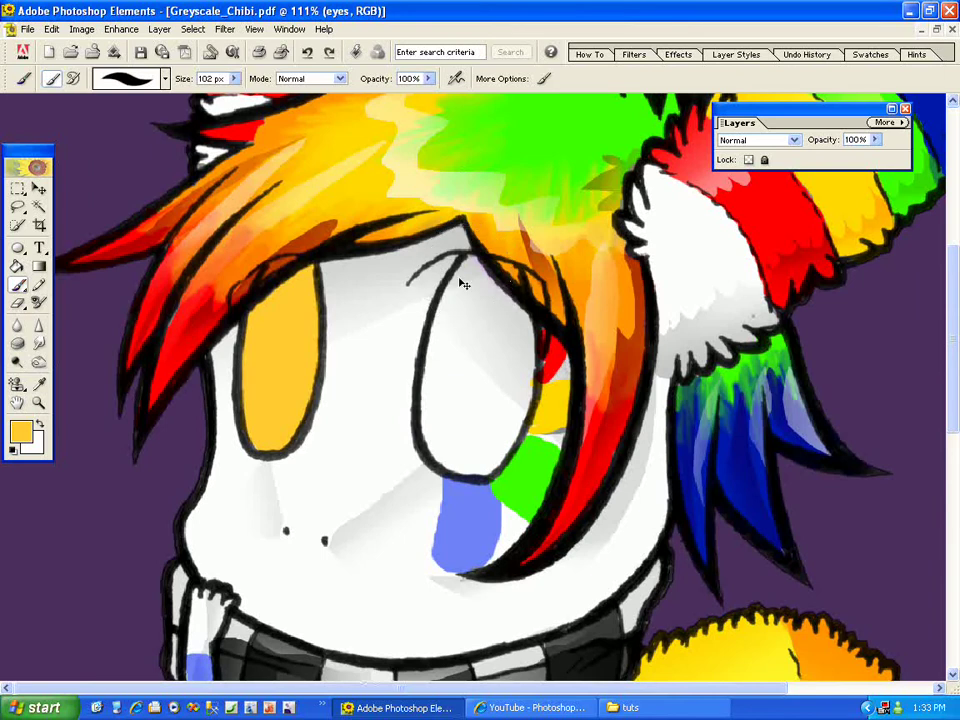
key(ctrl+y)
key(ctrl+y)
- Clean up the golden yellow fill around the right eye's outline with the eraser and touch up its edges with the brush
click(19, 301)
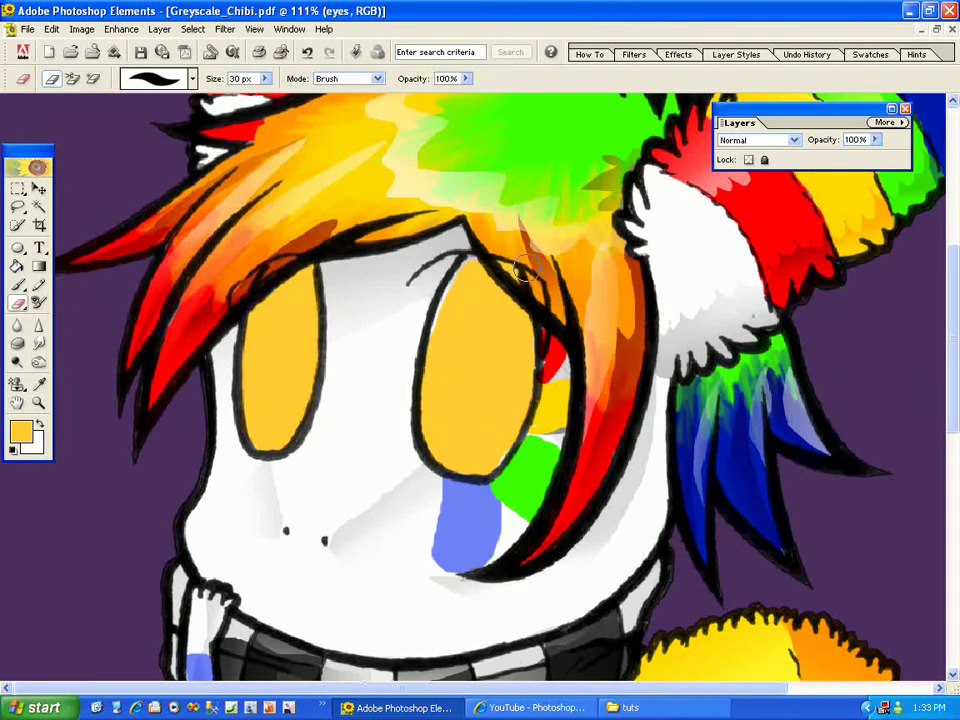
click(18, 285)
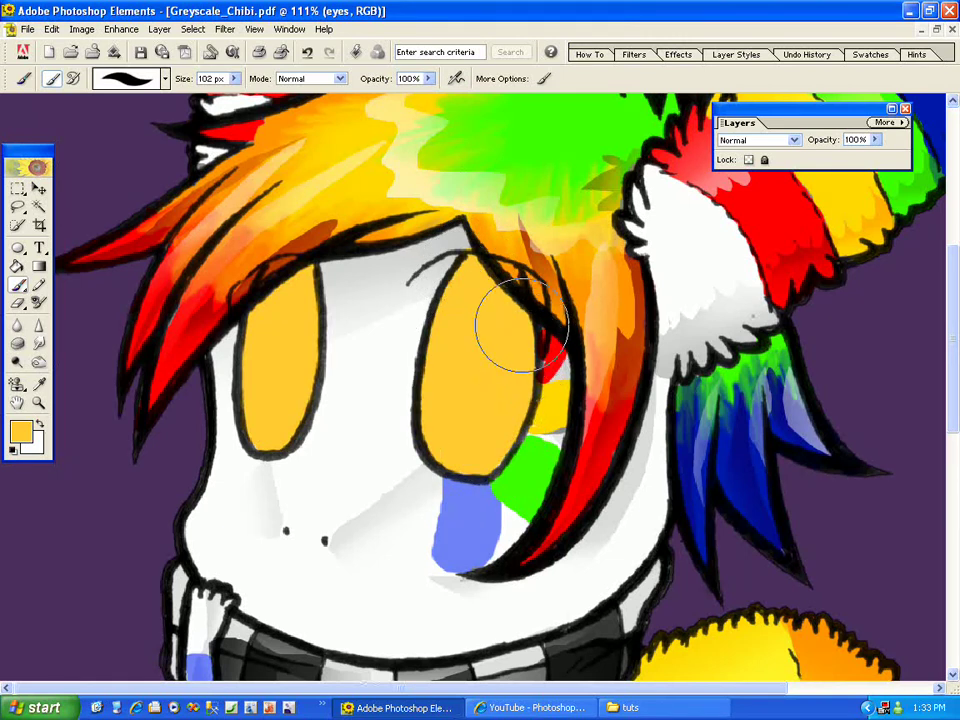
click(40, 425)
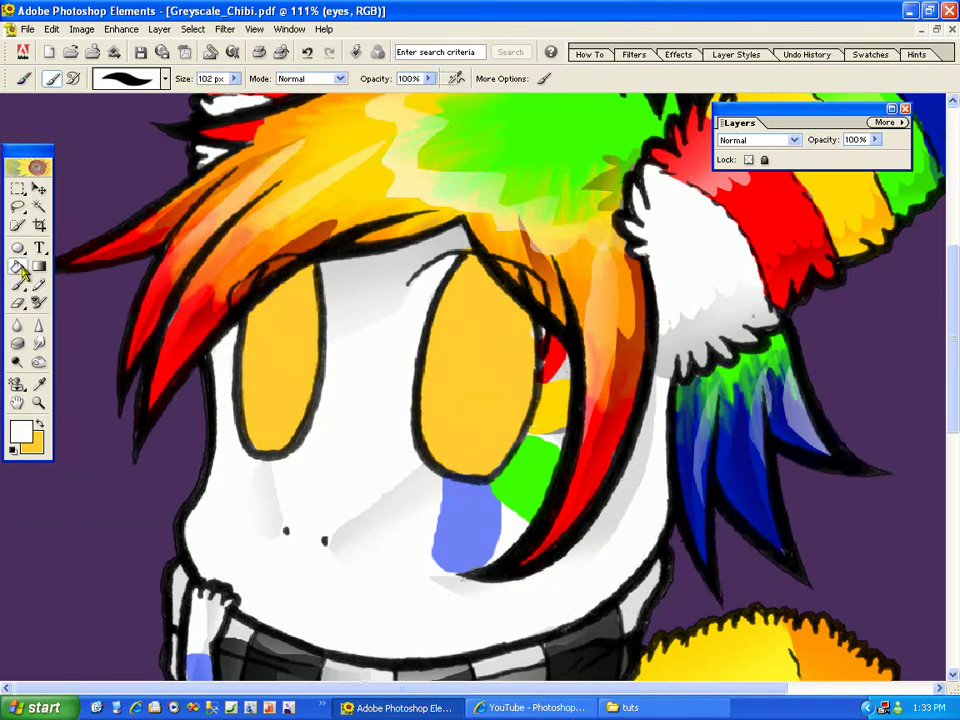
click(39, 424)
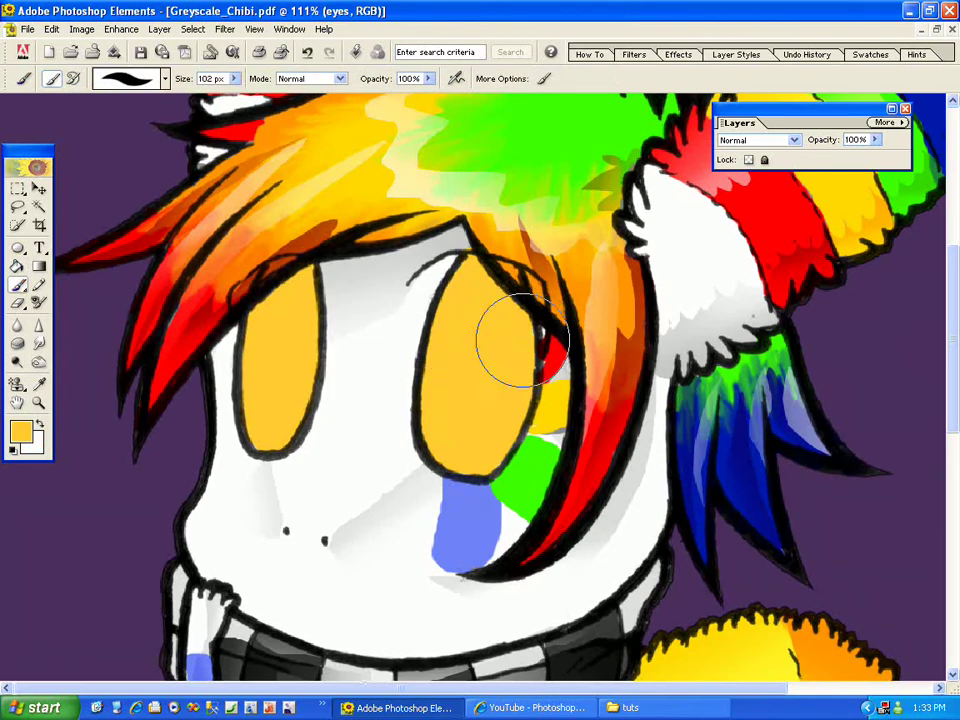
- Select both yellow eyes with the Magic Wand and shade their upper parts with an orange FF960D gradient
click(38, 206)
click(307, 352)
shift+click(465, 347)
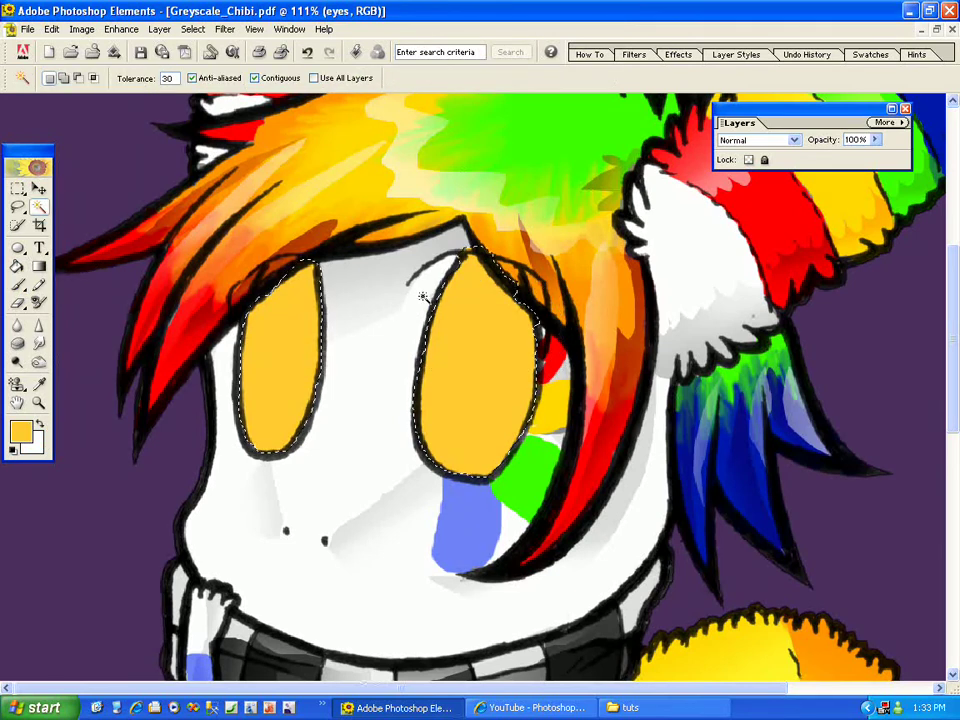
click(20, 431)
drag(637, 393, 641, 421)
click(613, 224)
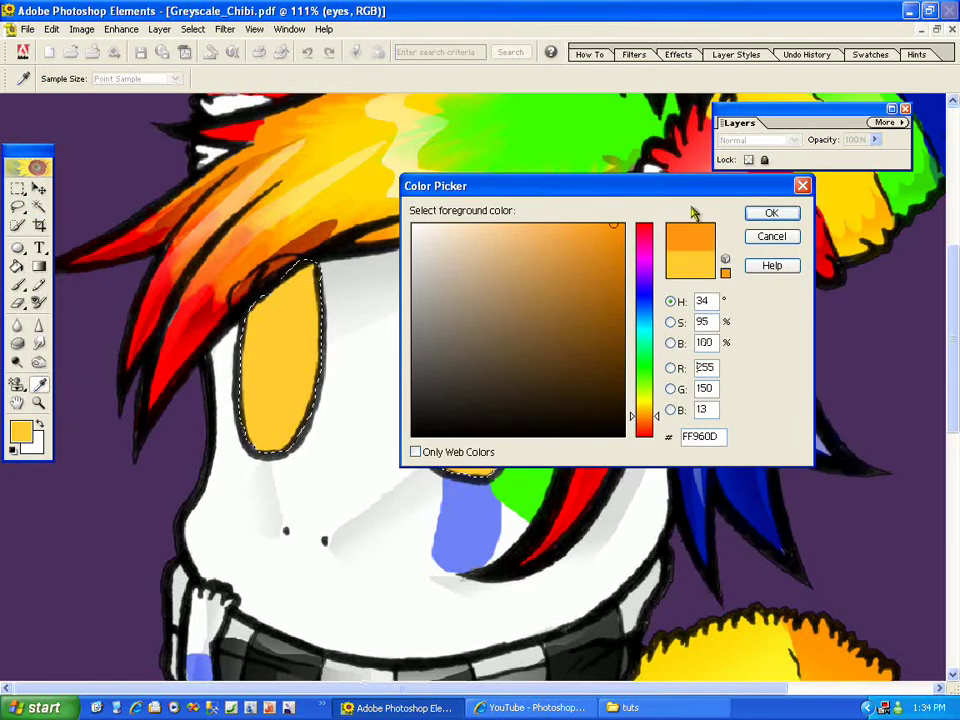
click(778, 213)
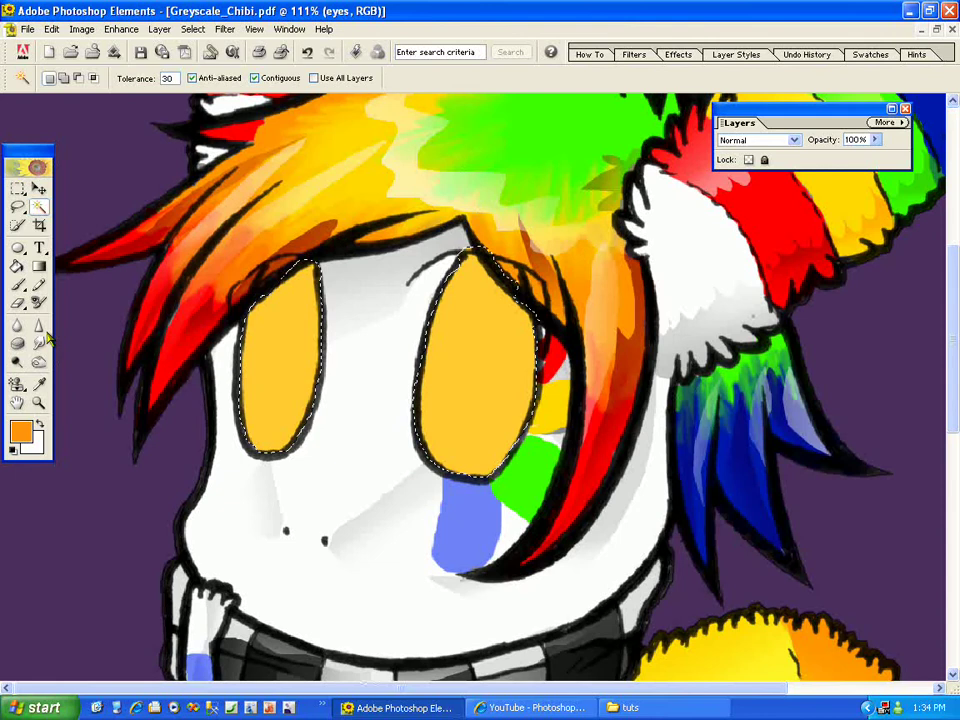
click(39, 266)
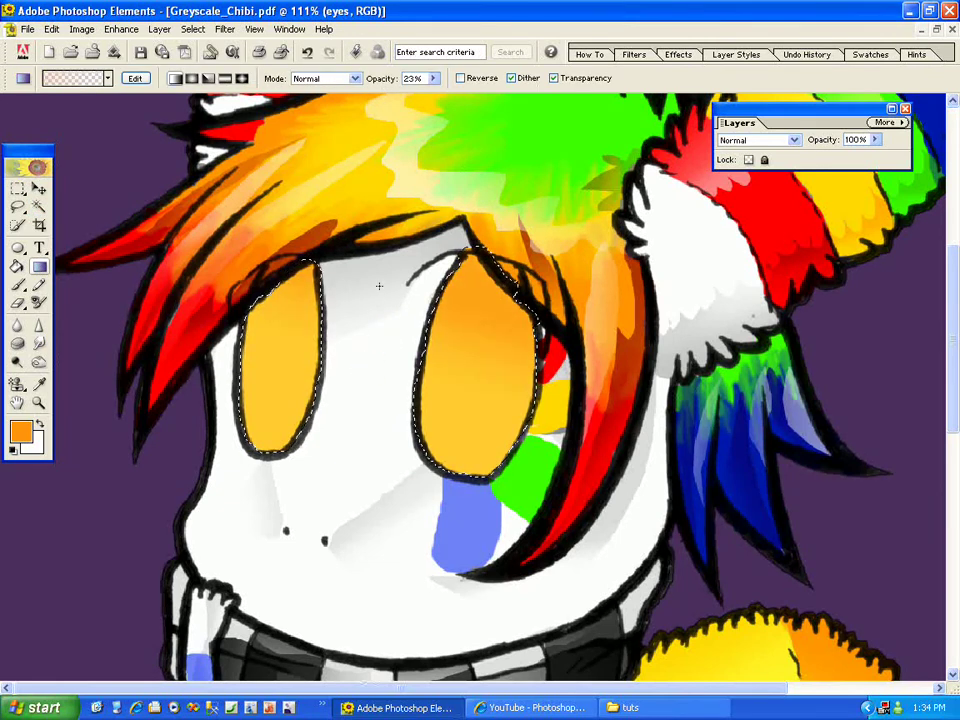
- Sample the eye's yellow, lighten it, fade the lower parts of both eyes with that color and white gradients, and deselect
click(40, 386)
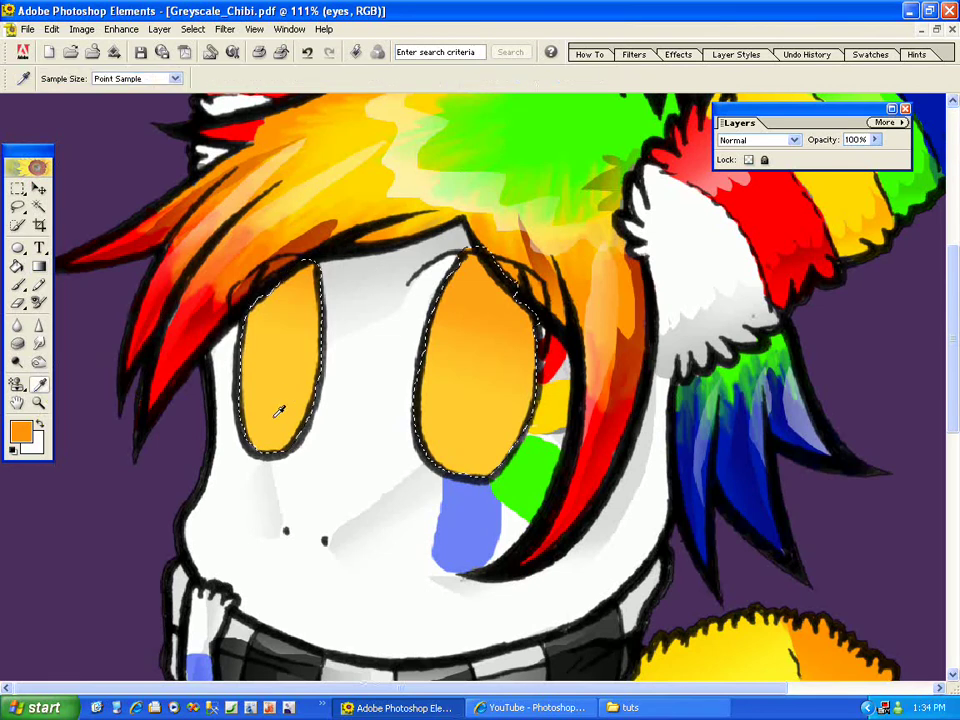
click(20, 431)
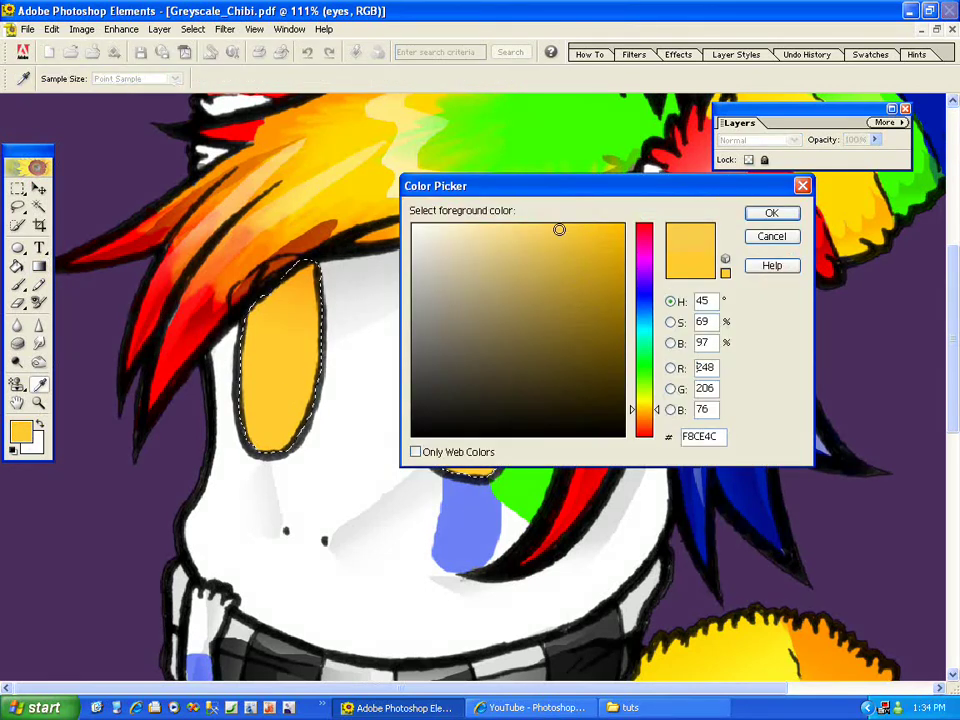
click(507, 224)
key(Return)
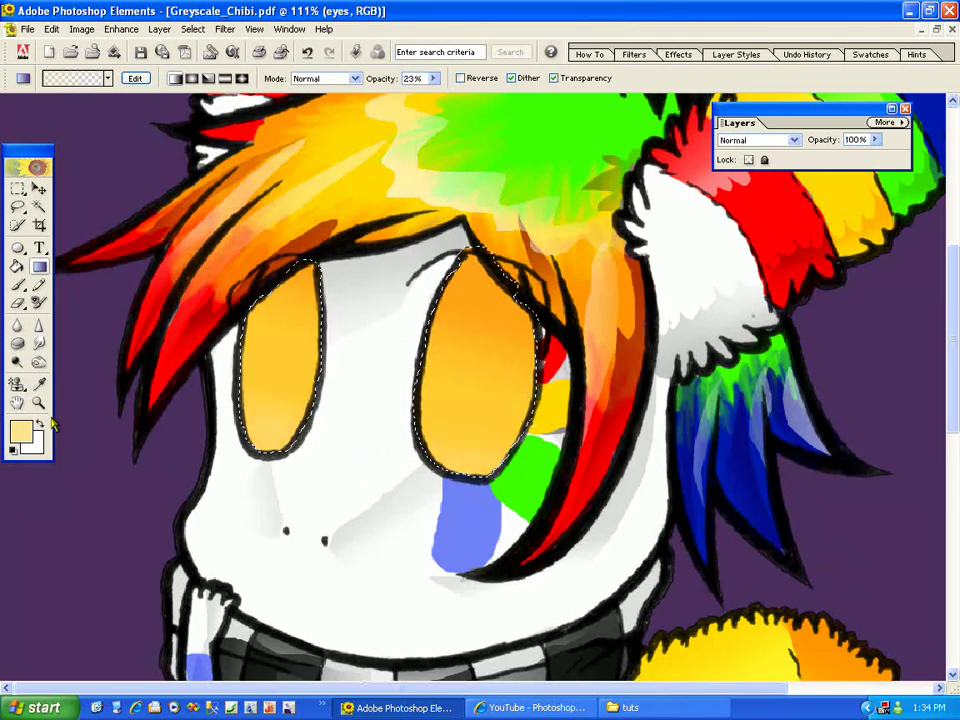
key(x)
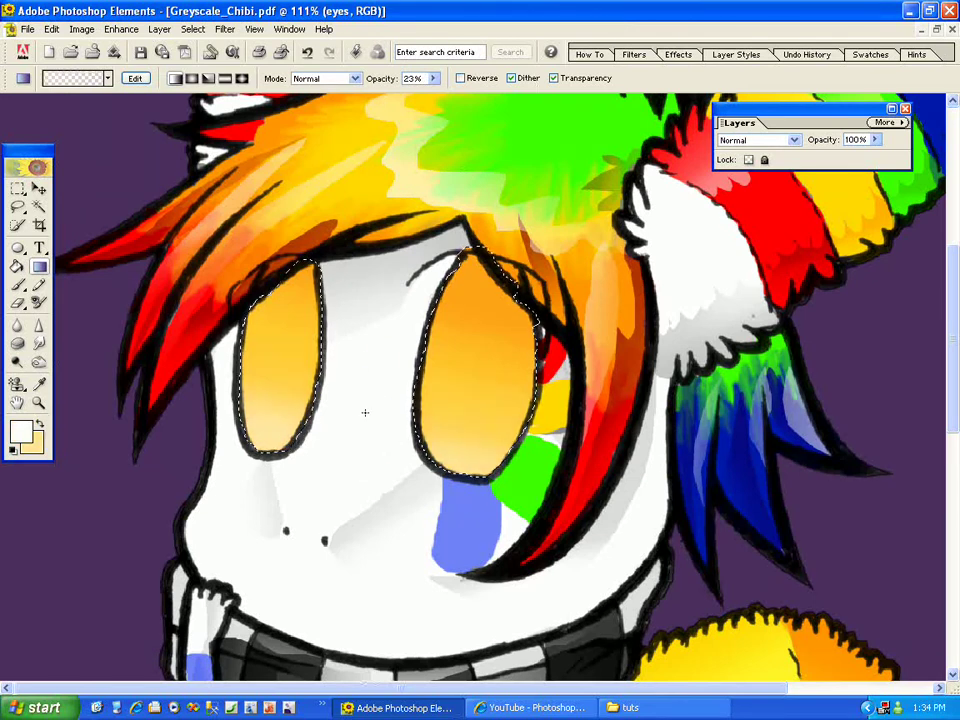
click(193, 29)
click(205, 61)
- Switch to the brush and set the foreground color to black for the pupils
key(ctrl+minus)
key(ctrl+minus)
key(ctrl+minus)
key(ctrl+minus)
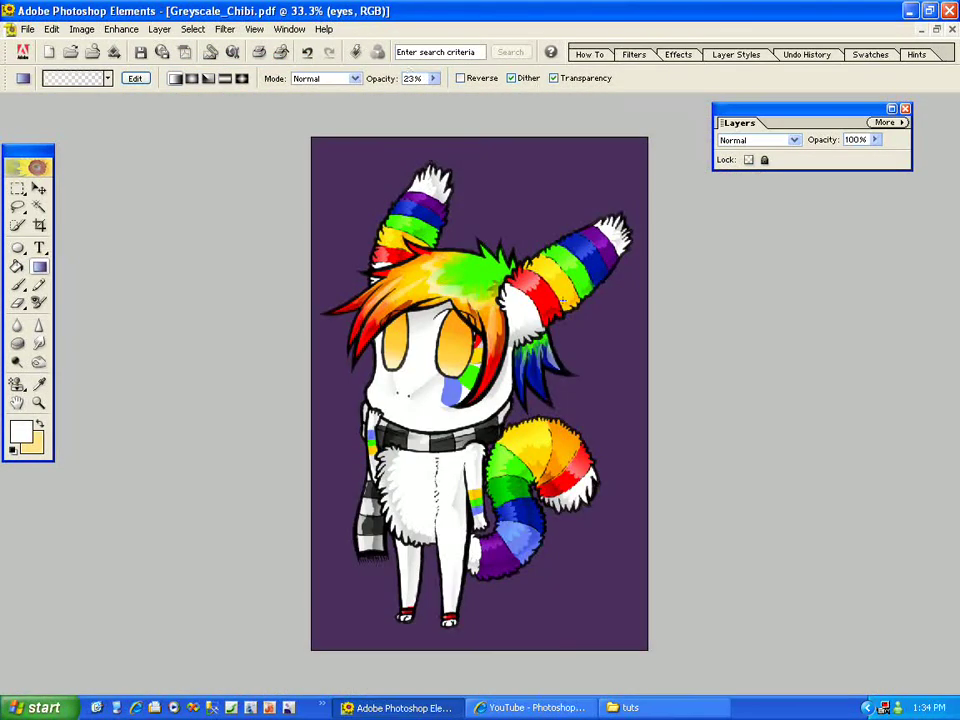
key(z)
drag(348, 233, 487, 416)
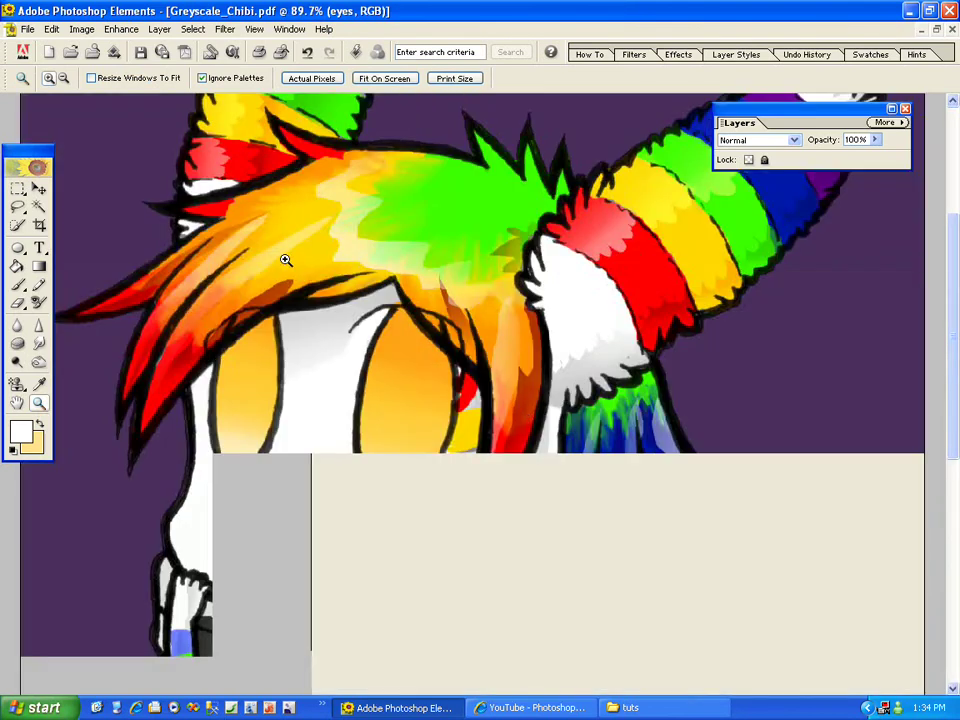
key(b)
click(40, 424)
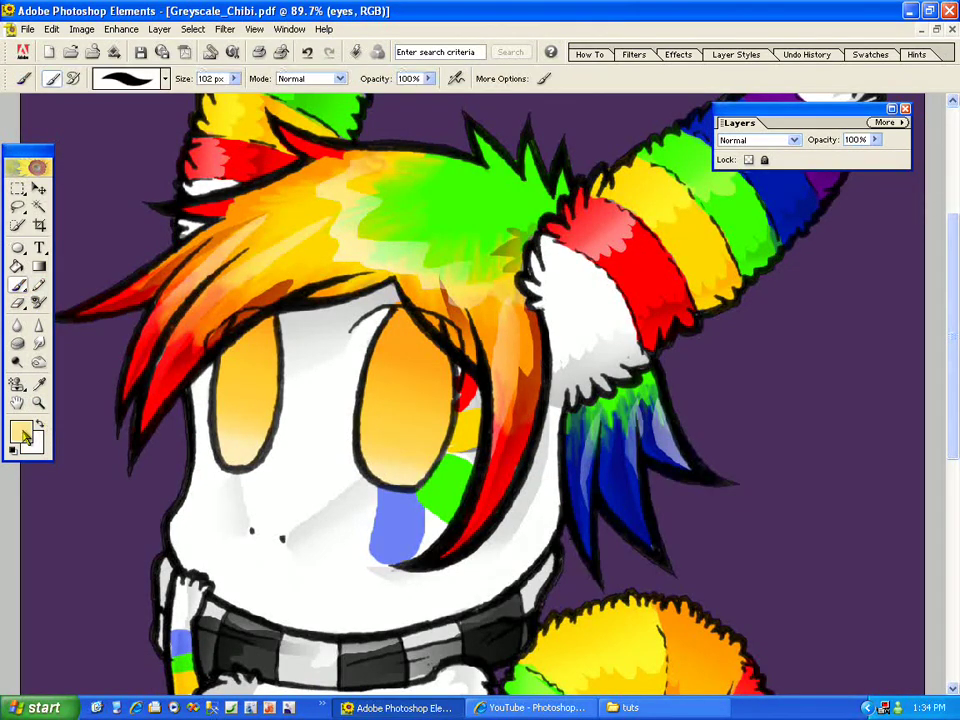
click(22, 432)
drag(467, 347, 411, 436)
click(759, 218)
click(770, 214)
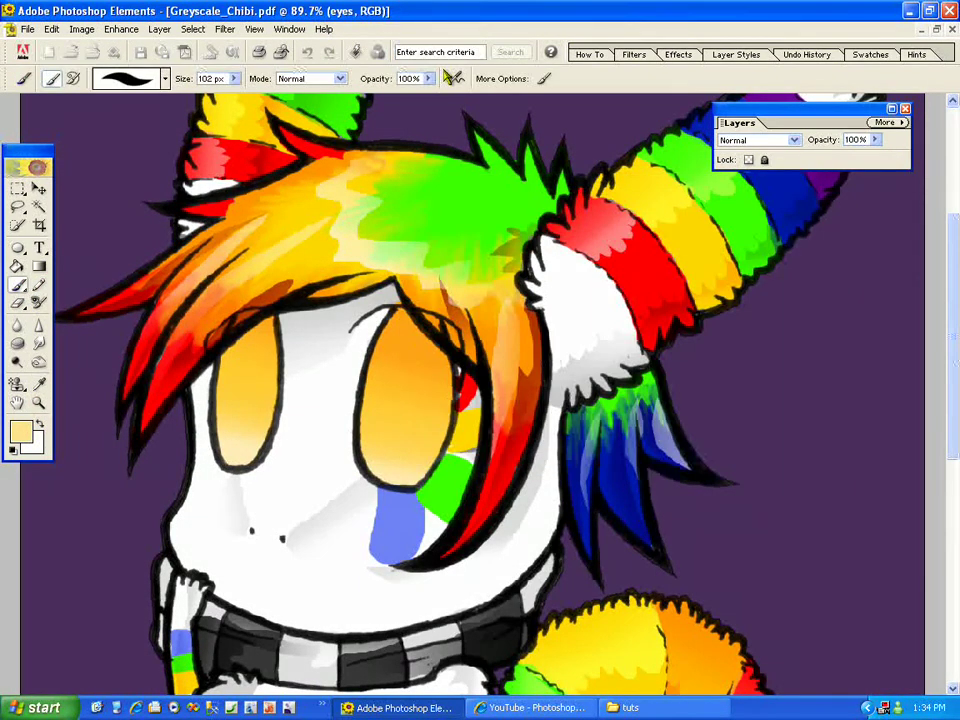
mouse_move(253, 390)
mouse_down()
mouse_move(250, 370)
mouse_move(270, 373)
mouse_move(249, 392)
mouse_move(262, 367)
mouse_move(243, 389)
mouse_up()
key(ctrl+z)
key(ctrl+z)
key(ctrl+z)
click(39, 402)
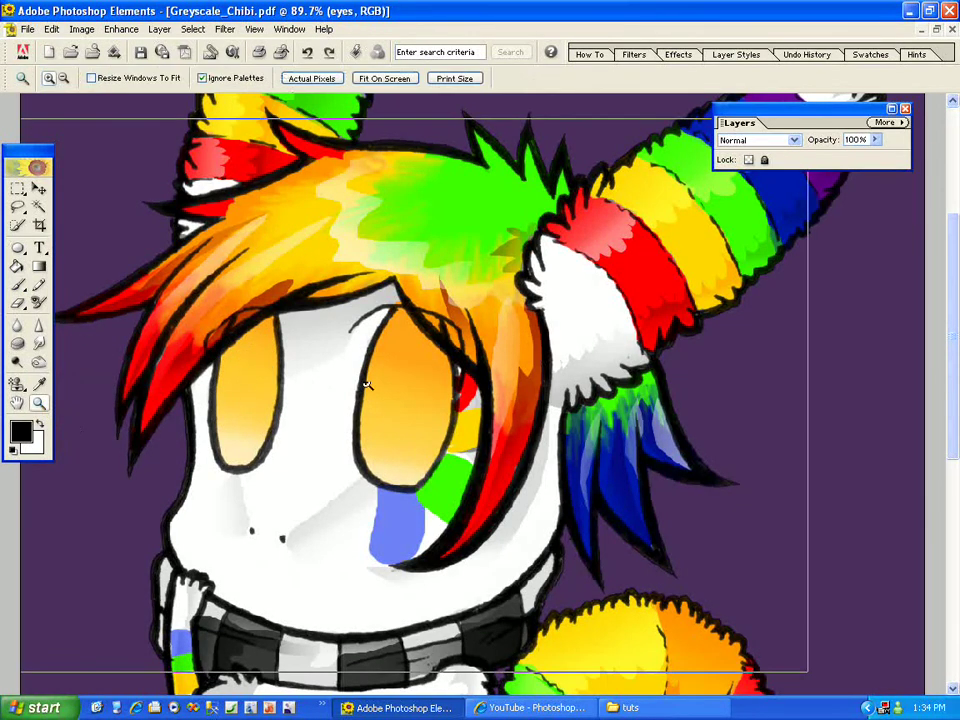
click(362, 394)
key(b)
drag(265, 337, 266, 357)
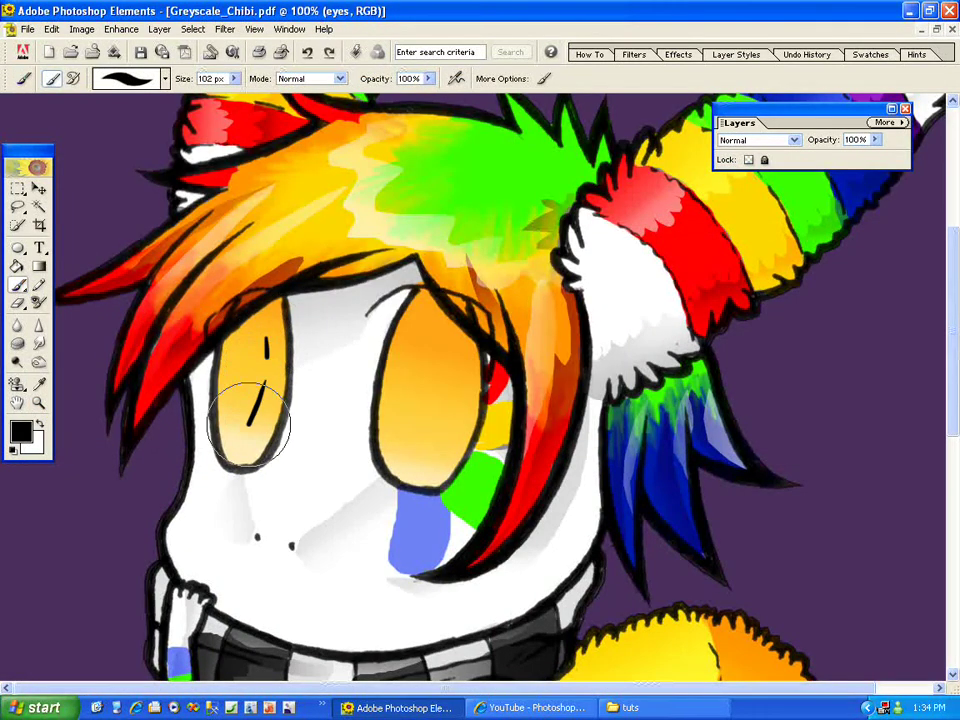
- Set the brush size to 46 px, lock the eyes layer's transparent pixels, and paint a black oval pupil in the left eye
drag(234, 78, 172, 76)
mouse_move(268, 367)
mouse_down()
mouse_move(255, 400)
mouse_move(276, 353)
mouse_up()
key(z)
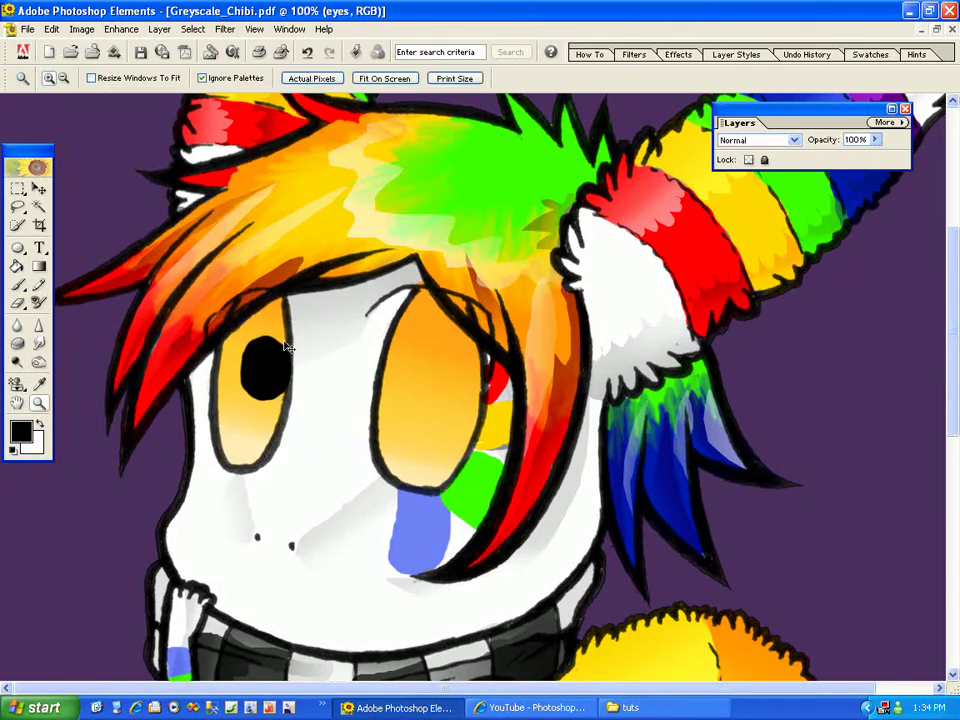
key(b)
key(ctrl+z)
mouse_move(279, 347)
mouse_down()
mouse_move(268, 328)
mouse_move(247, 345)
mouse_move(281, 394)
mouse_move(287, 351)
mouse_move(260, 330)
mouse_up()
key(ctrl+z)
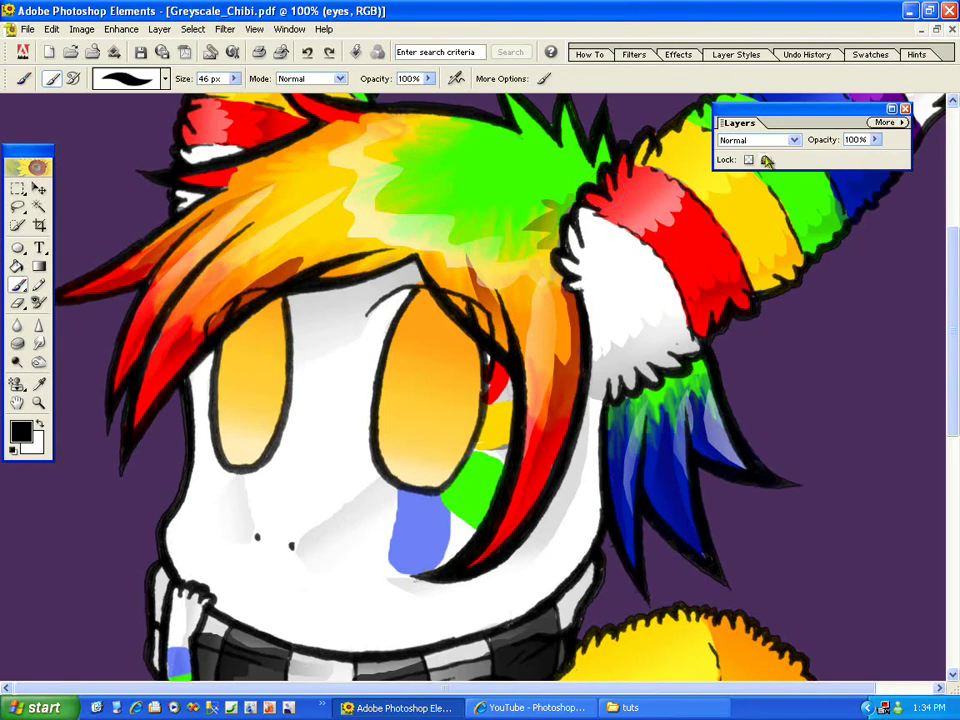
mouse_move(284, 330)
mouse_down()
mouse_move(248, 350)
mouse_move(293, 385)
mouse_move(257, 396)
mouse_move(272, 386)
mouse_up()
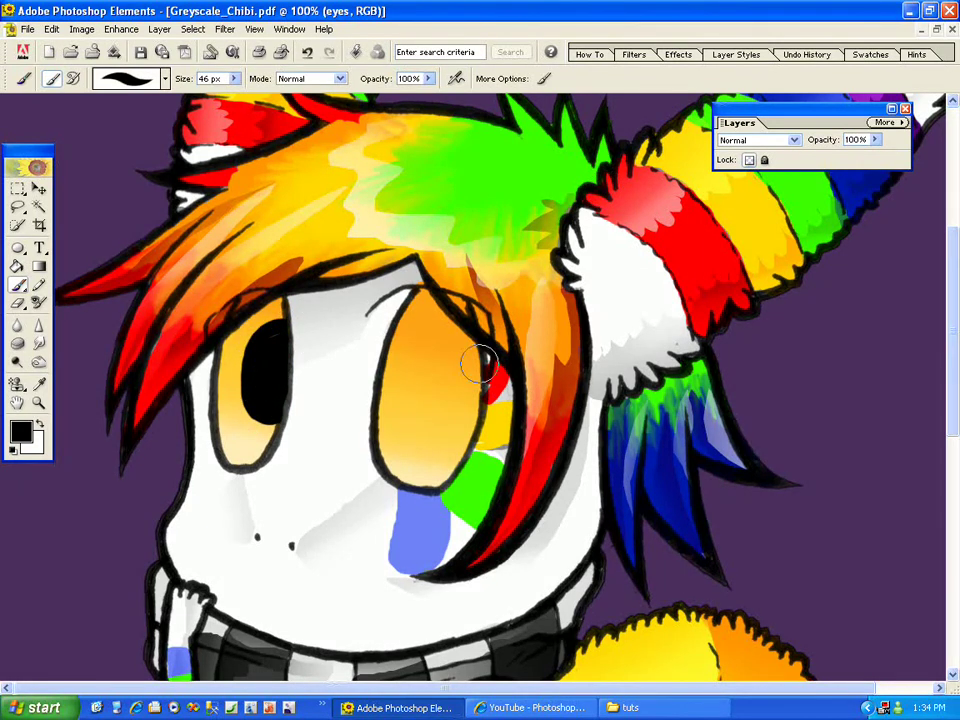
- Paint a matching black oval pupil along the right eye's outer edge, undoing and redoing uneven strokes
mouse_move(478, 346)
mouse_down()
mouse_move(439, 375)
mouse_move(481, 343)
mouse_move(456, 390)
mouse_move(463, 347)
mouse_move(443, 413)
mouse_up()
key(ctrl+z)
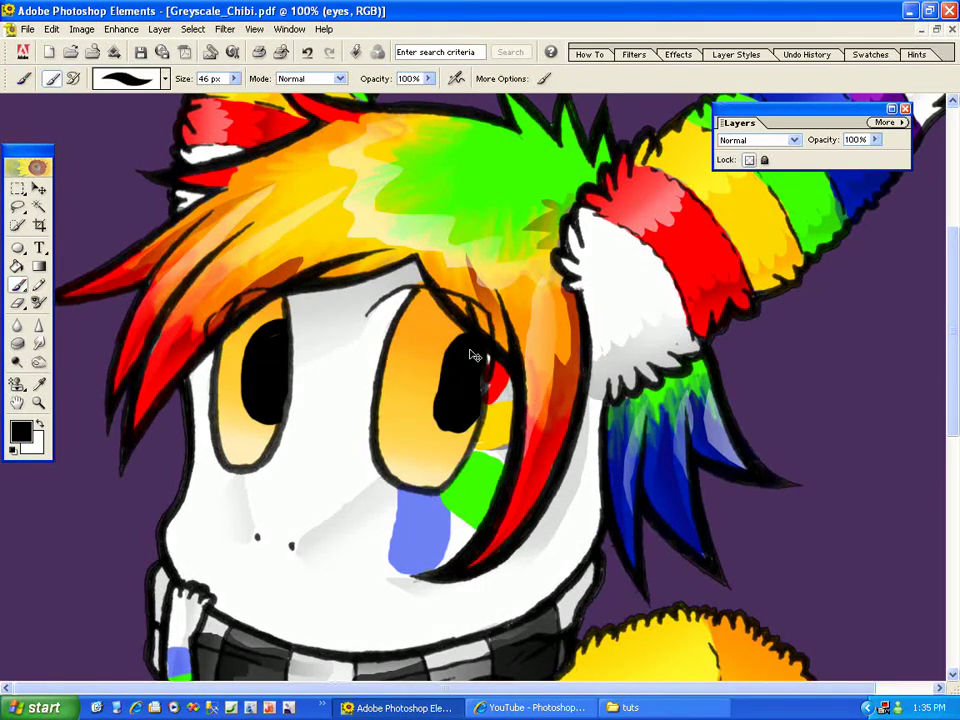
key(ctrl+z)
mouse_move(458, 365)
mouse_down()
mouse_move(461, 354)
mouse_move(448, 400)
mouse_move(472, 374)
mouse_up()
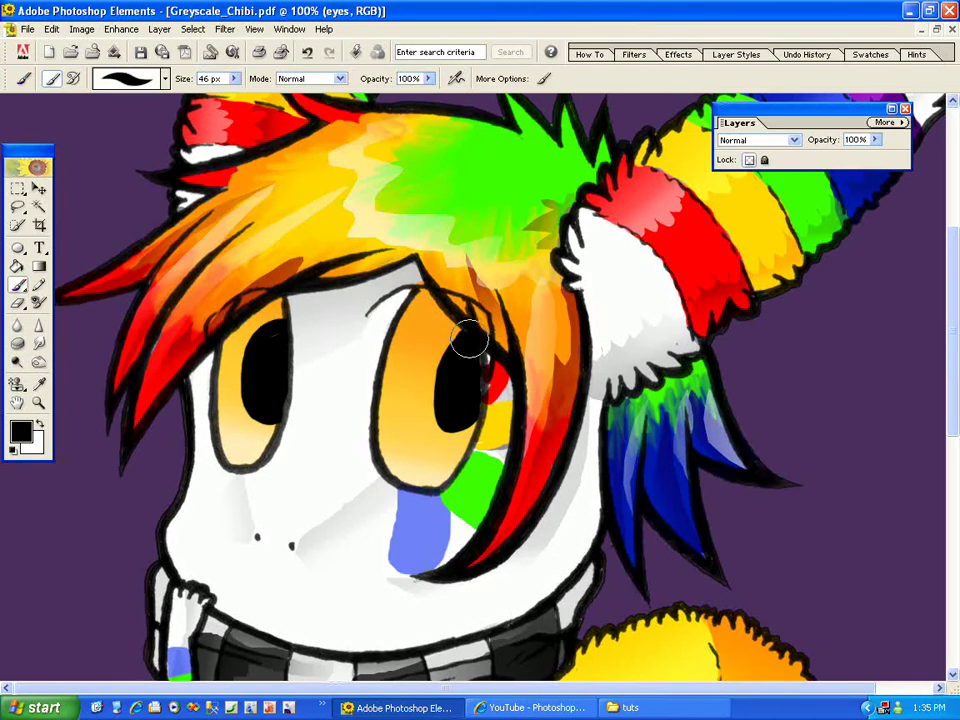
- Sample the orange beside the right pupil and paint over the pupil's upper edge to round it off
key(ctrl+minus)
key(ctrl+minus)
key(ctrl+minus)
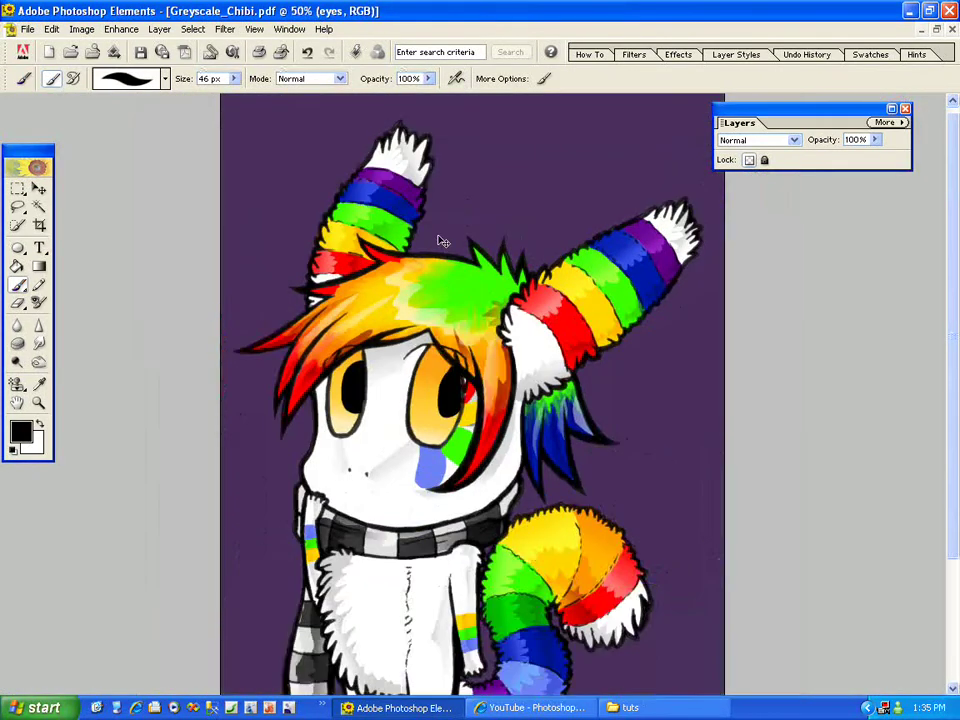
click(38, 402)
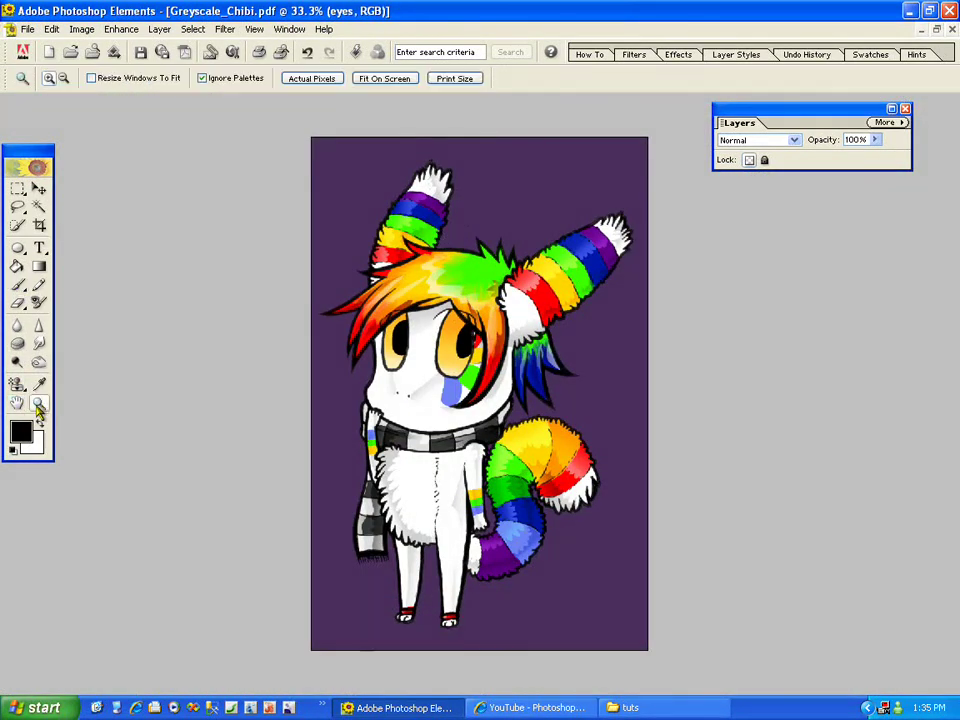
drag(387, 265, 576, 420)
key(e)
click(17, 285)
click(39, 384)
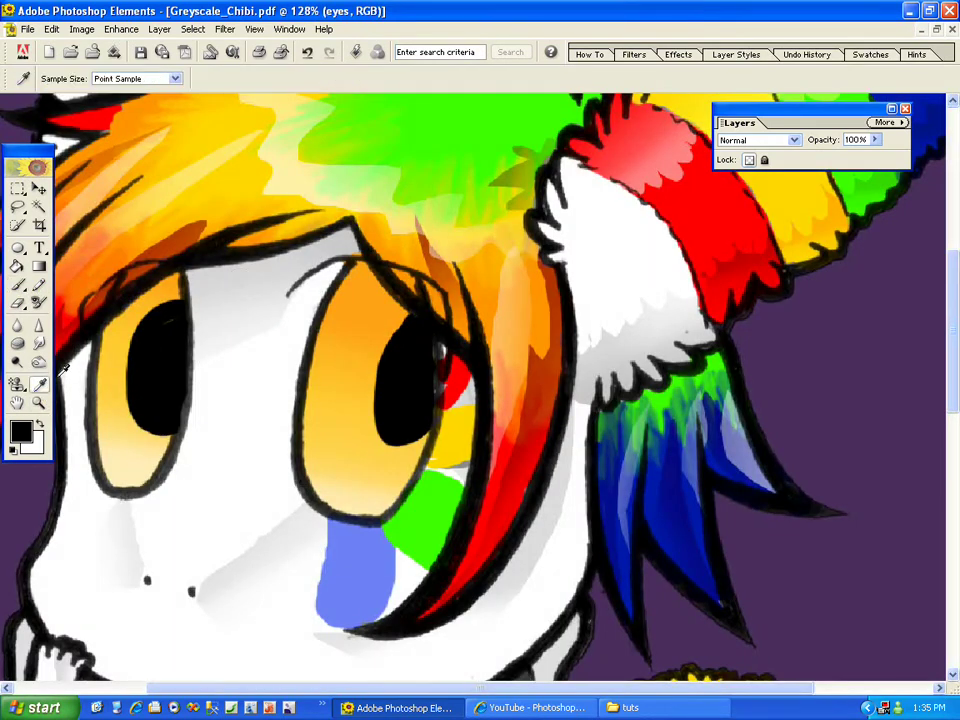
click(397, 311)
key(b)
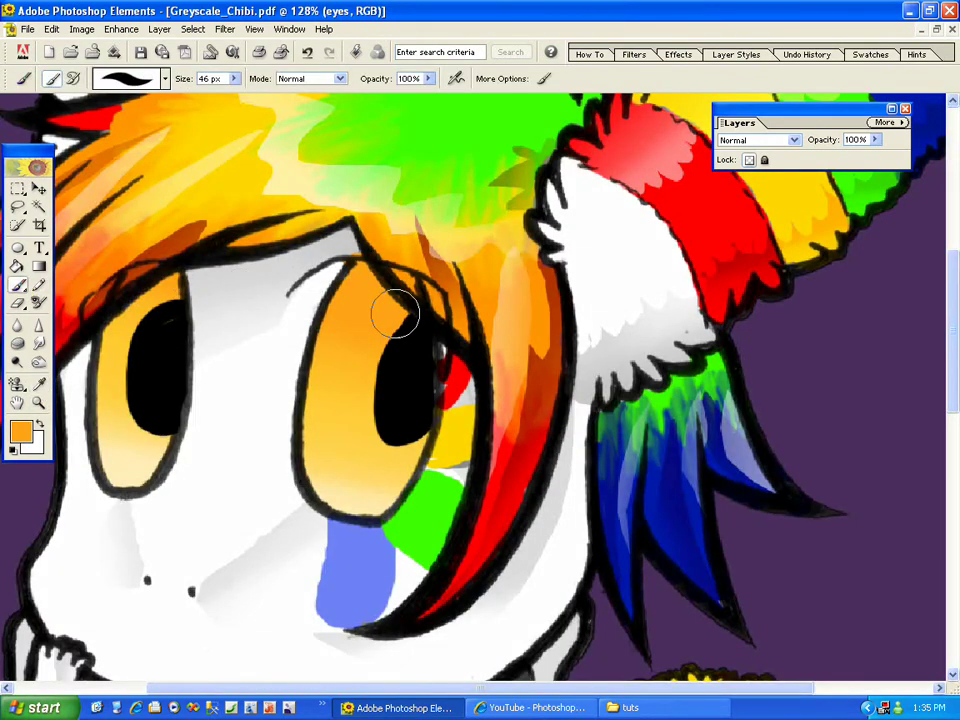
click(406, 310)
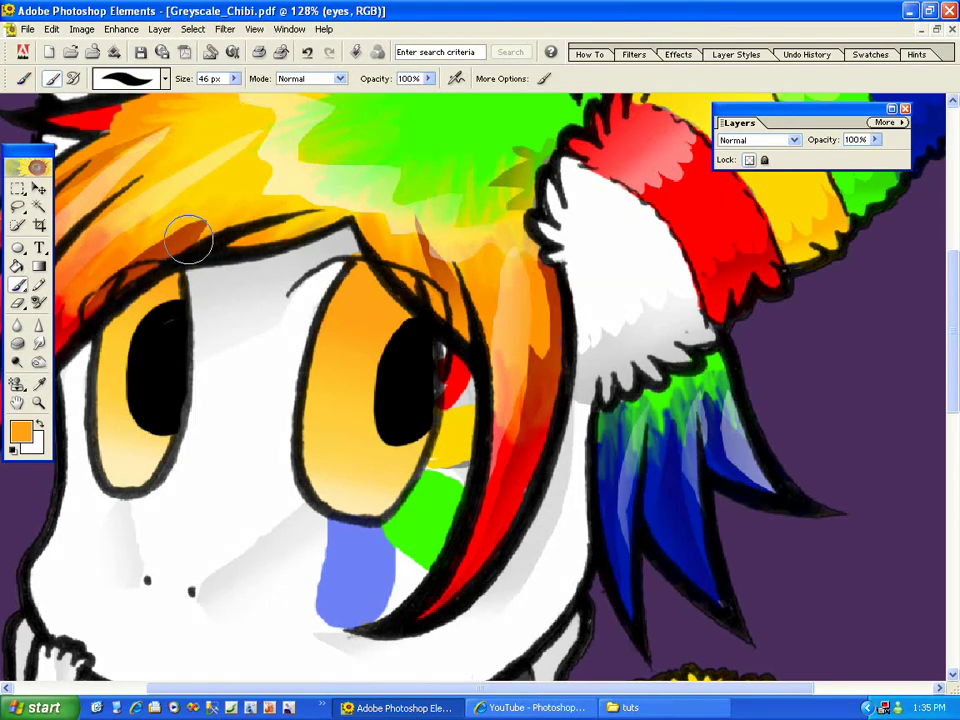
- Switch to white and paint a large round highlight over each pupil's upper left edge plus a slanted streak beside it
click(40, 424)
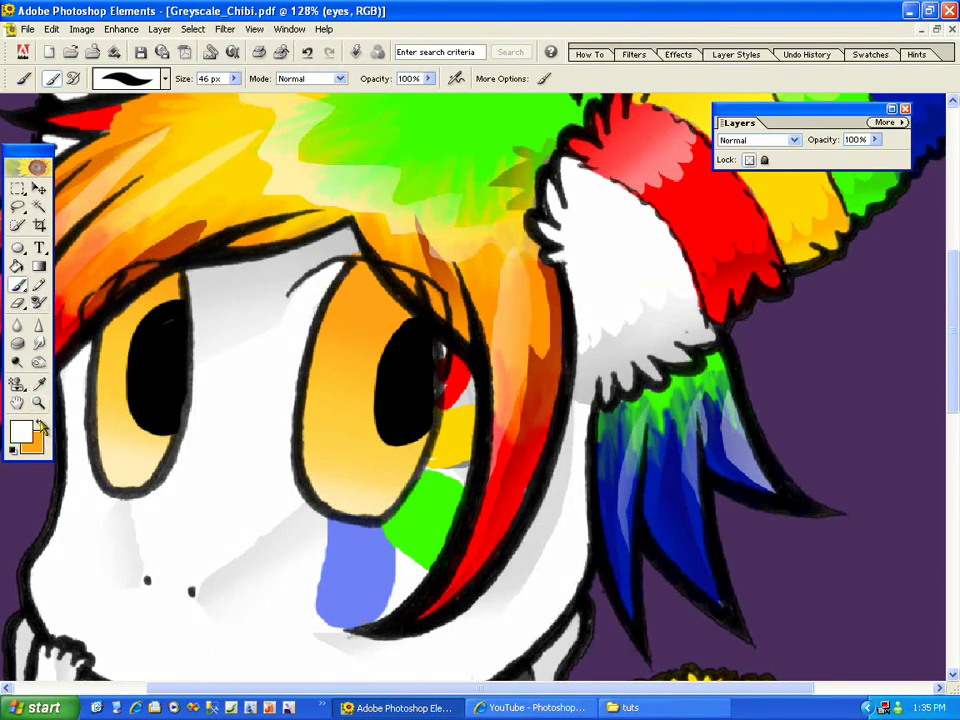
click(384, 346)
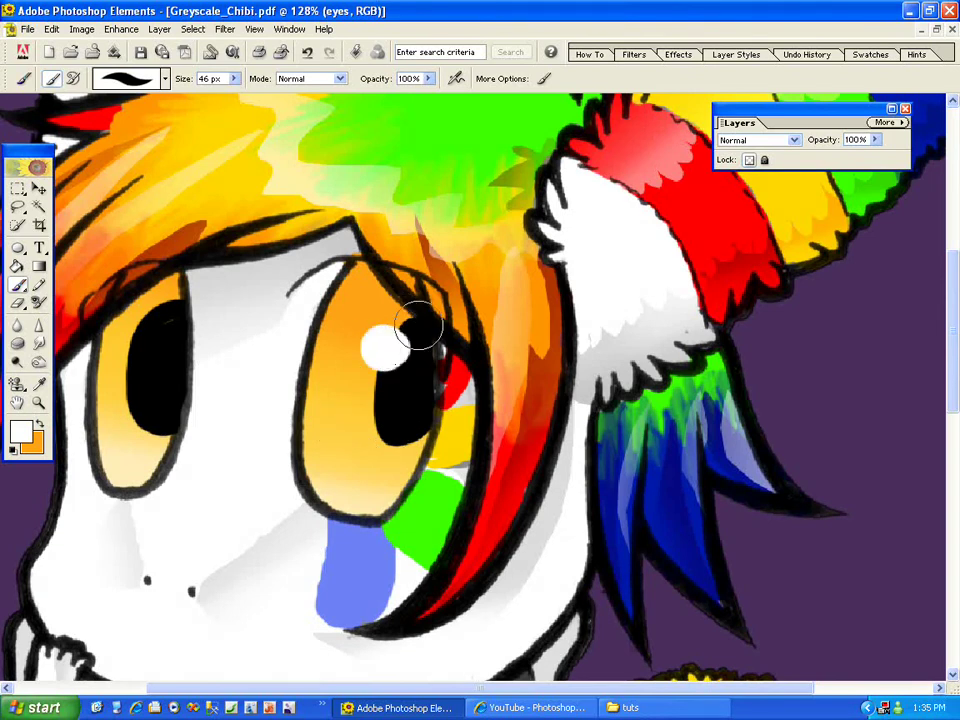
click(141, 318)
drag(338, 348, 309, 388)
key(ctrl+z)
drag(120, 341, 97, 371)
- Add small white highlight dots and dashes in the lower part of both eyes
click(396, 463)
drag(359, 483, 331, 468)
click(150, 442)
click(119, 427)
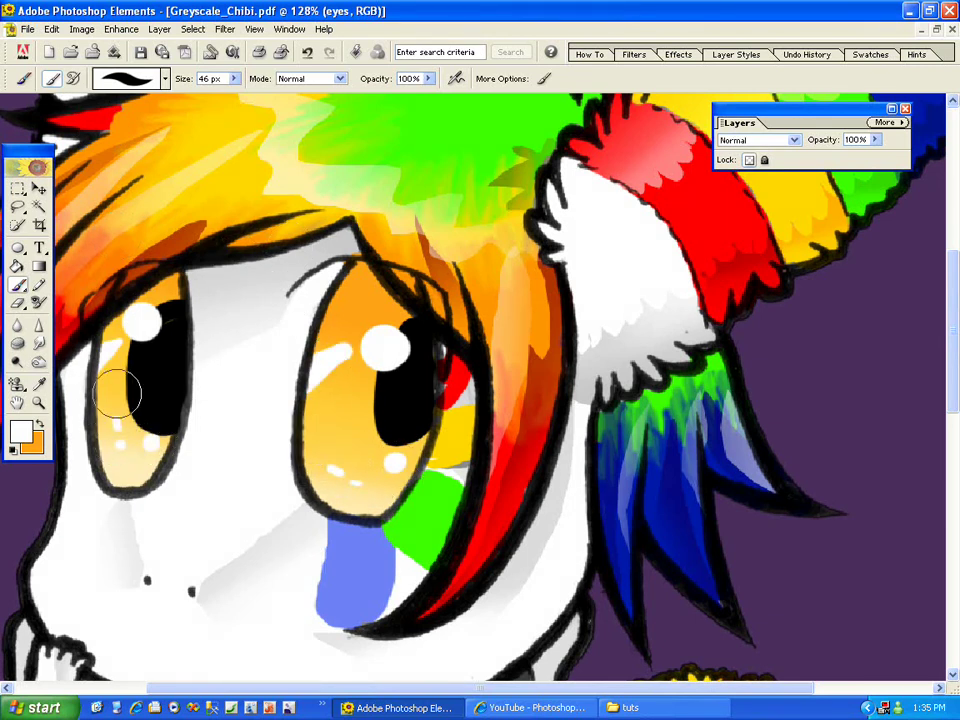
- Make orange the foreground color for the Brush and reduce the brush size to 3 px
key(ctrl+minus)
key(ctrl+minus)
key(ctrl+minus)
key(ctrl+minus)
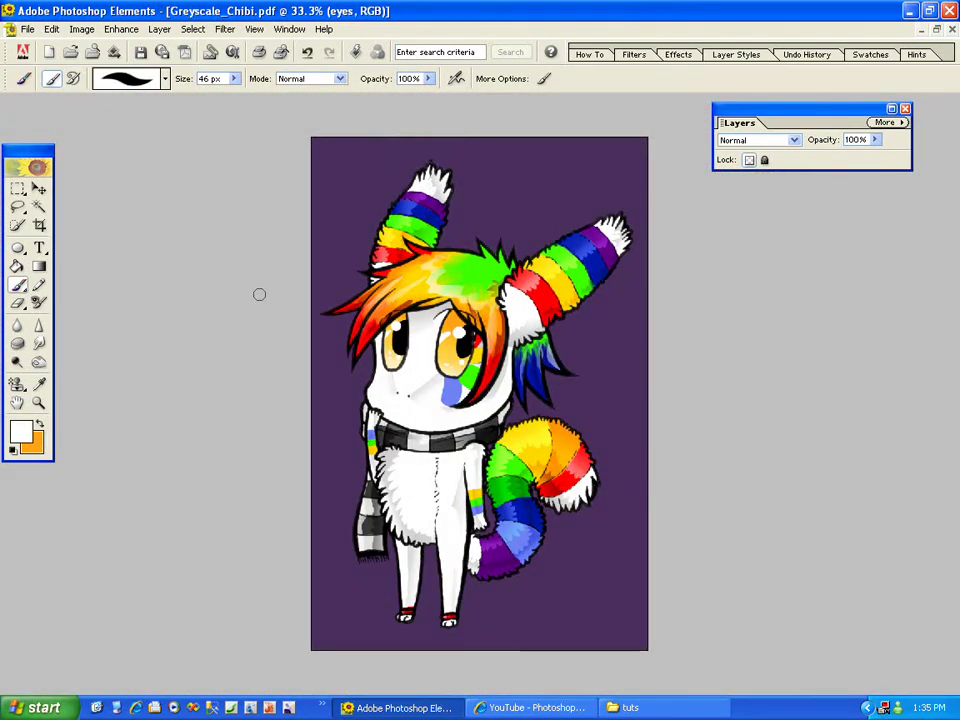
click(39, 402)
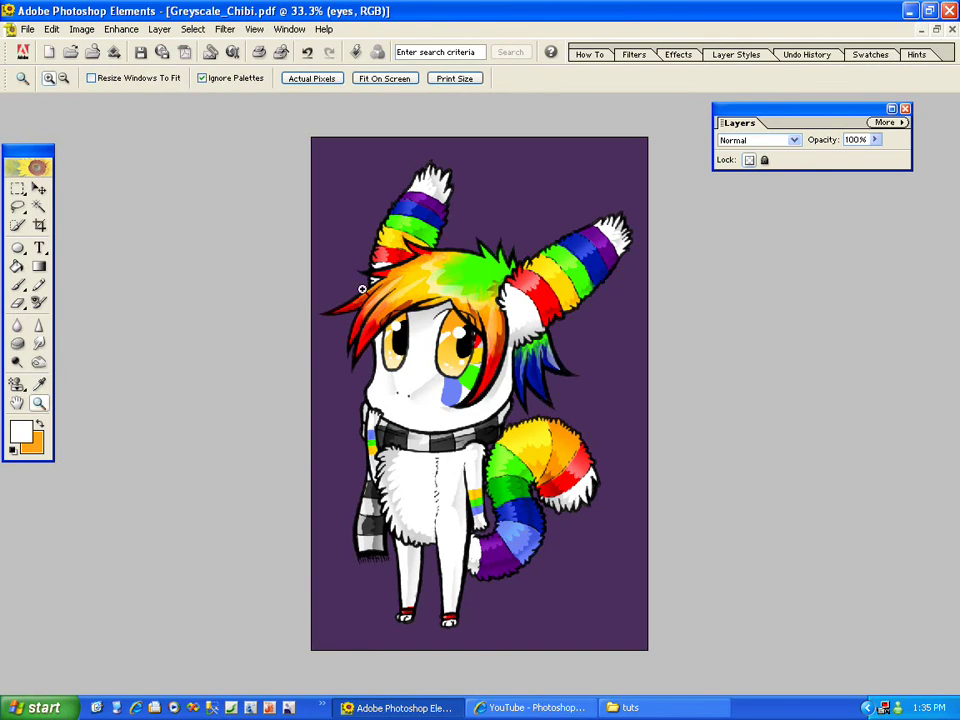
drag(325, 241, 510, 399)
key(b)
key(x)
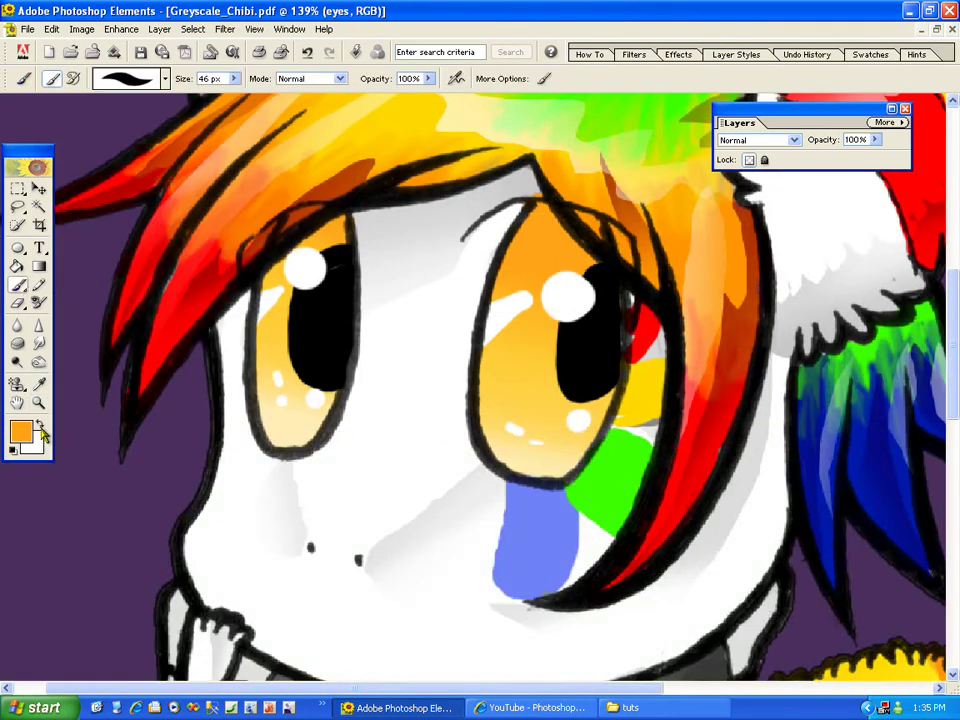
click(233, 78)
drag(213, 100, 200, 95)
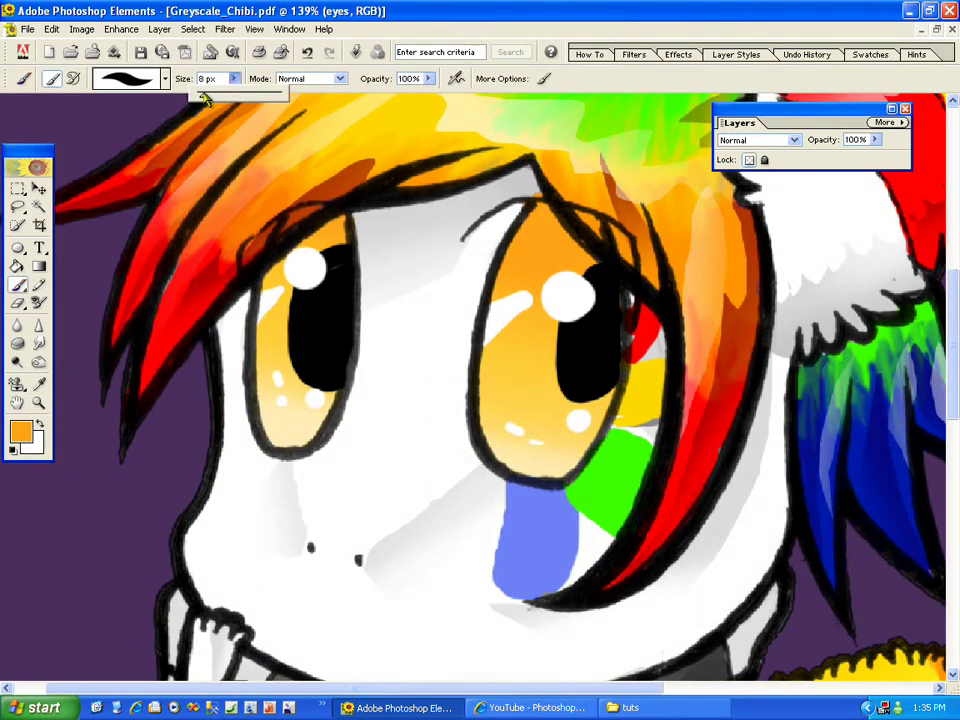
click(400, 15)
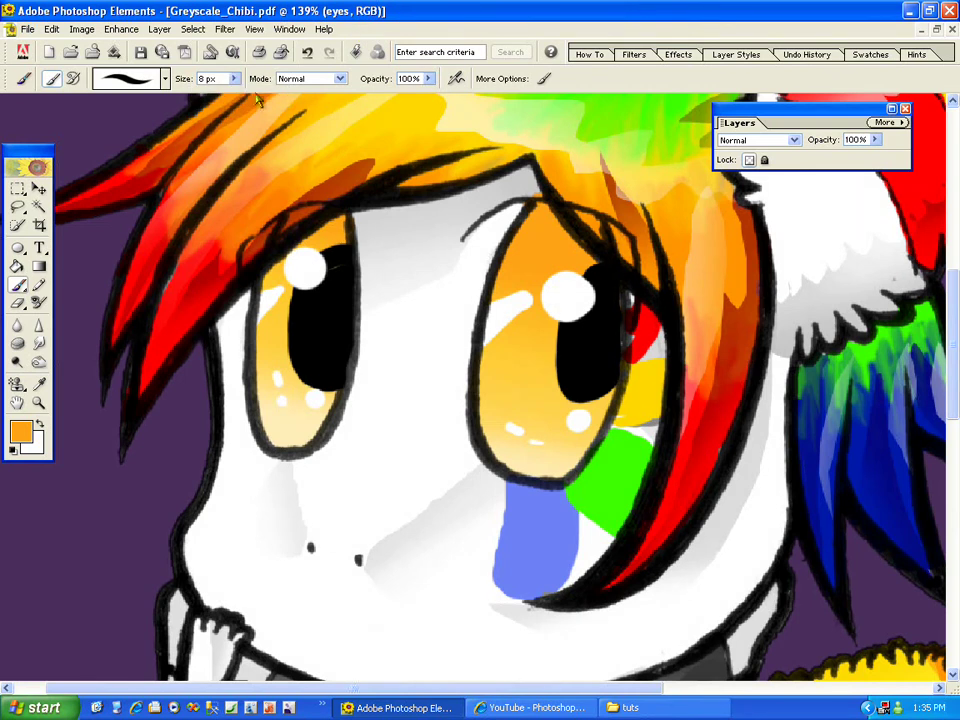
drag(208, 78, 197, 78)
text(3)
- Set up the Dodge tool with a thin tapered brush at 5 px and 26% exposure
click(17, 362)
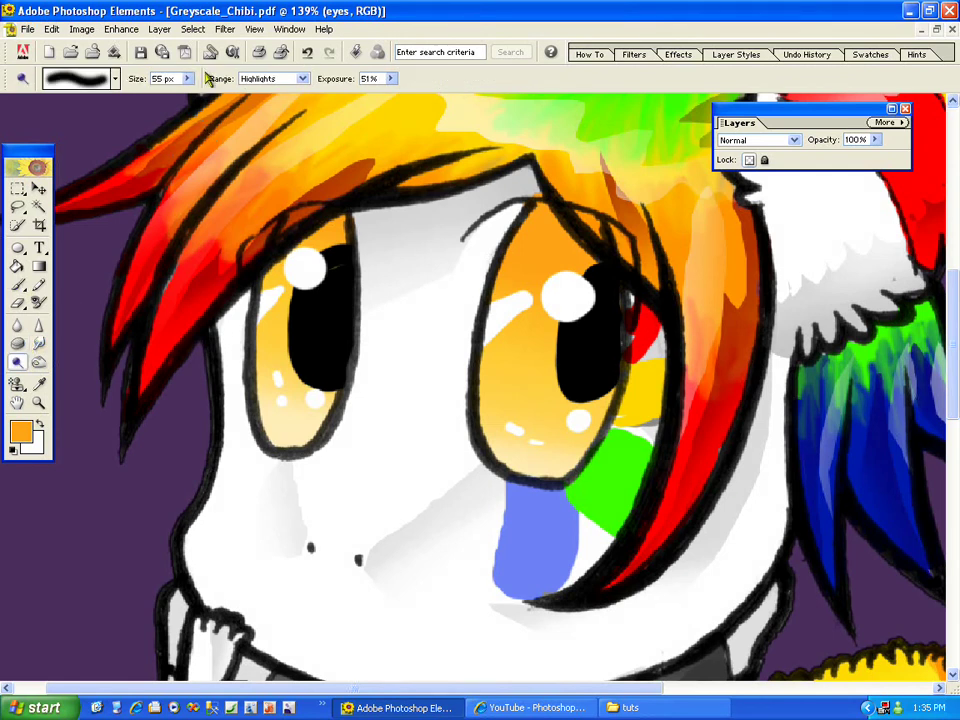
click(116, 79)
click(150, 160)
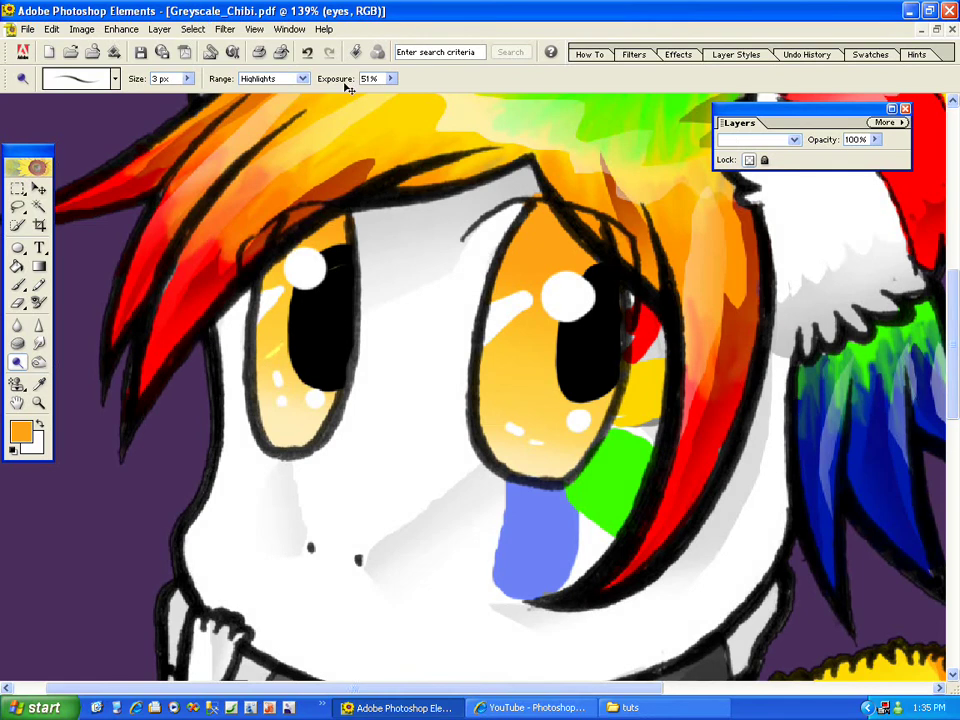
click(391, 78)
drag(370, 101, 363, 101)
click(390, 78)
click(396, 95)
click(506, 9)
drag(158, 78, 141, 52)
text(5)
key(Return)
- Dodge fine light streaks radiating outward from the pupils across the golden irises of both eyes
drag(556, 417, 499, 447)
mouse_move(549, 386)
mouse_down()
mouse_move(495, 410)
mouse_move(484, 393)
mouse_move(514, 344)
mouse_move(520, 249)
mouse_move(540, 239)
mouse_move(566, 258)
mouse_move(562, 241)
mouse_up()
drag(563, 420, 577, 451)
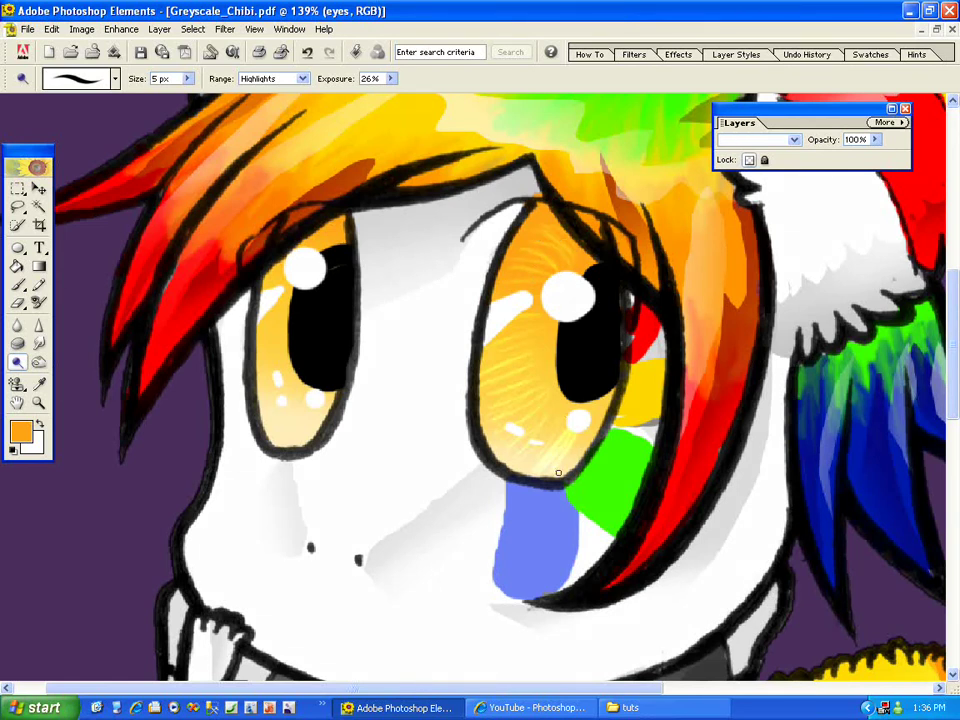
mouse_move(314, 415)
mouse_down()
mouse_move(302, 392)
mouse_move(284, 396)
mouse_move(292, 372)
mouse_move(204, 268)
mouse_up()
mouse_move(304, 400)
mouse_down()
mouse_move(298, 383)
mouse_move(264, 366)
mouse_move(262, 347)
mouse_move(295, 324)
mouse_move(258, 327)
mouse_move(286, 365)
mouse_move(280, 371)
mouse_up()
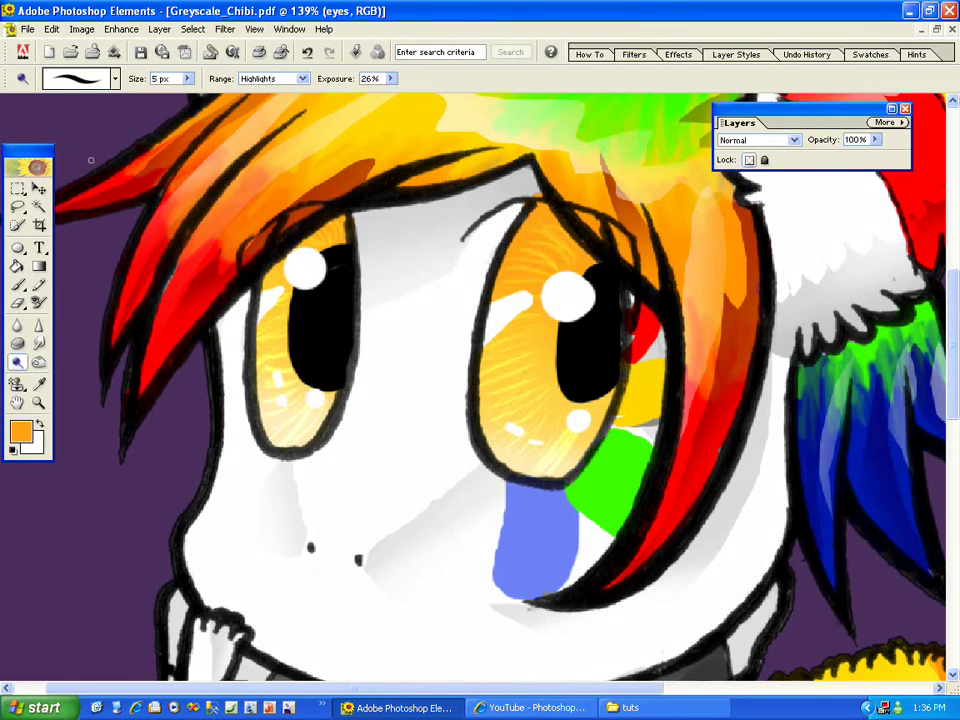
- Switch to the Burn tool and set its range to Midtones and its exposure to 56%
key(o)
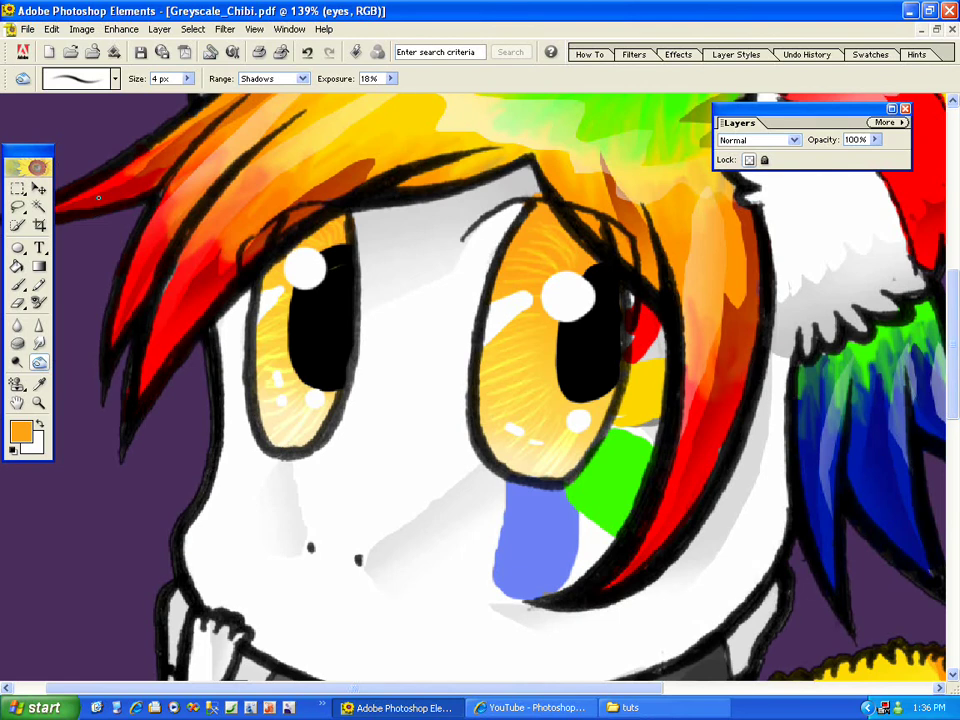
click(18, 364)
key(o)
drag(391, 78, 411, 97)
click(265, 78)
click(290, 103)
drag(391, 78, 314, 66)
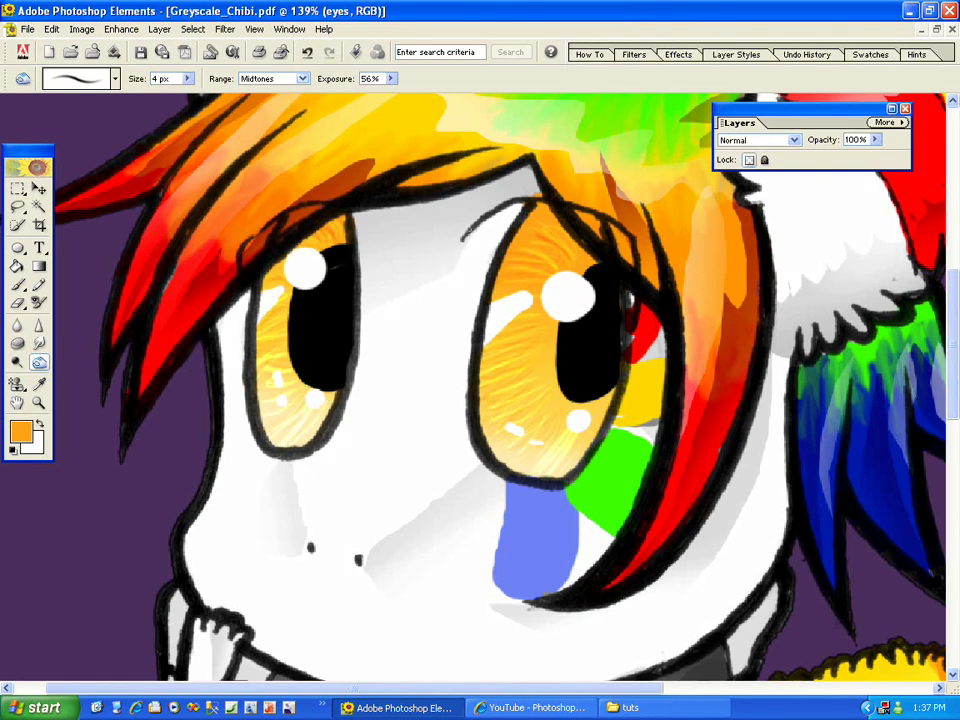
- Examine the whole character to check how the detailed eyes look alongside the rest of the coloring
key(ctrl+minus)
key(ctrl+minus)
key(ctrl+minus)
key(ctrl+minus)
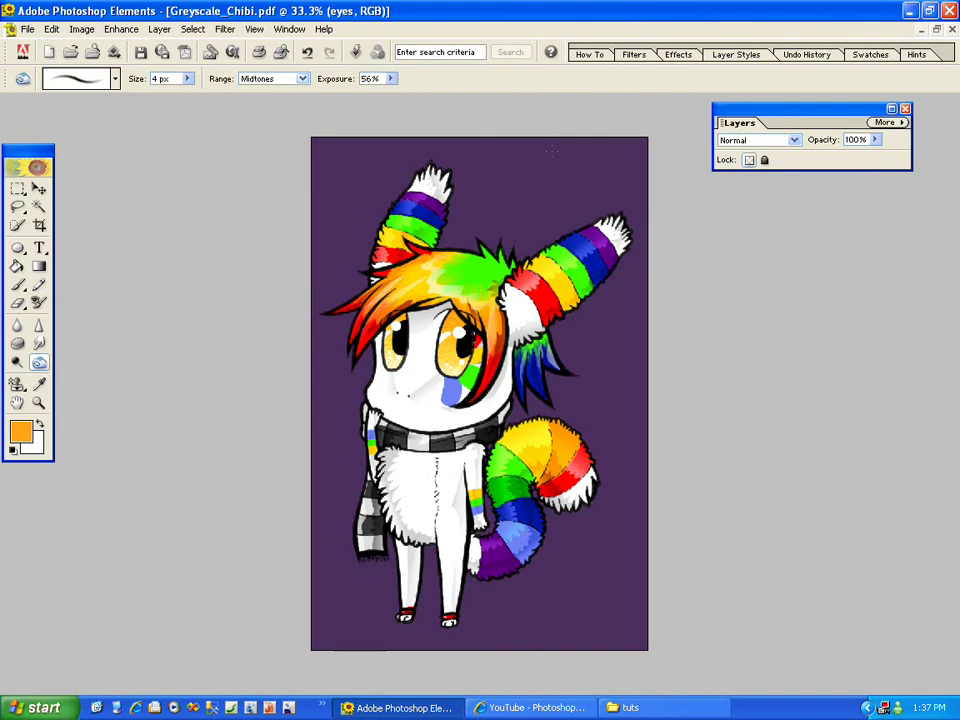
click(38, 403)
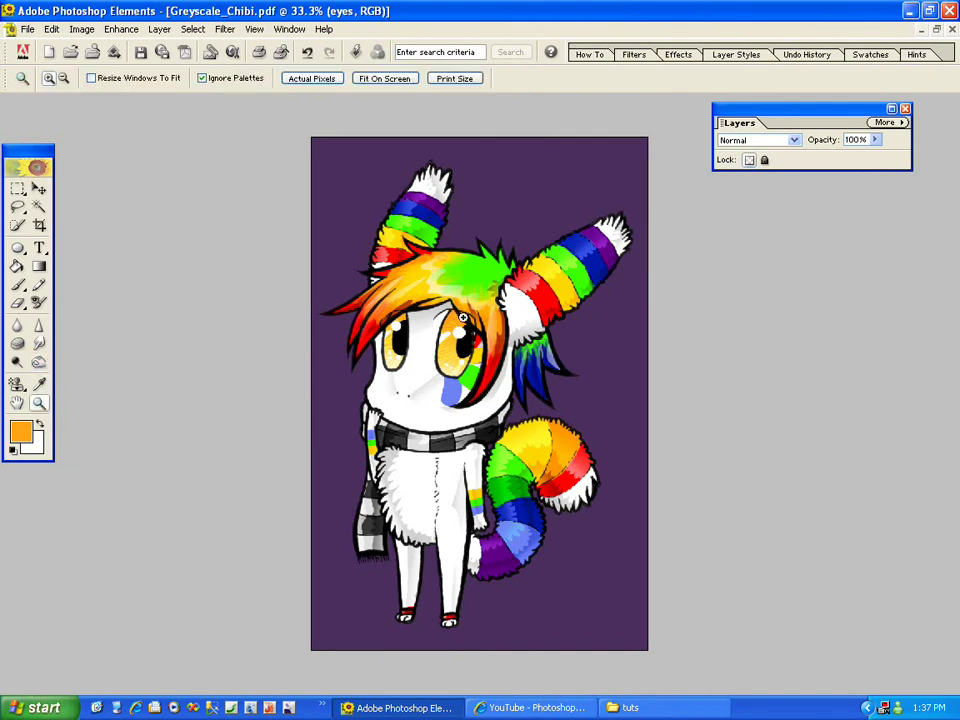
click(472, 345)
drag(950, 400, 951, 526)
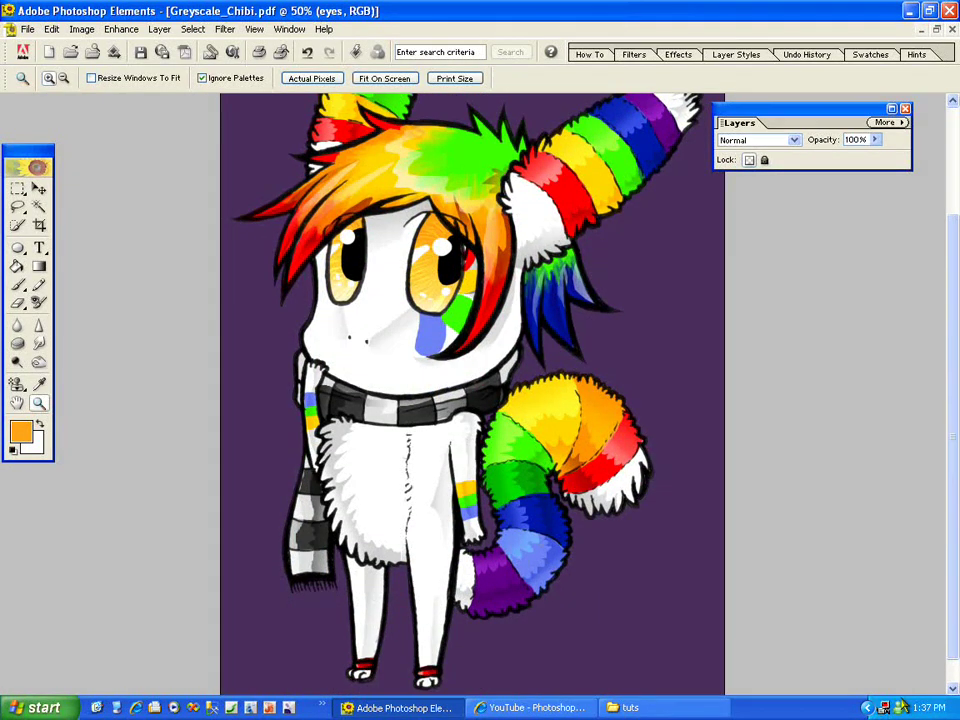